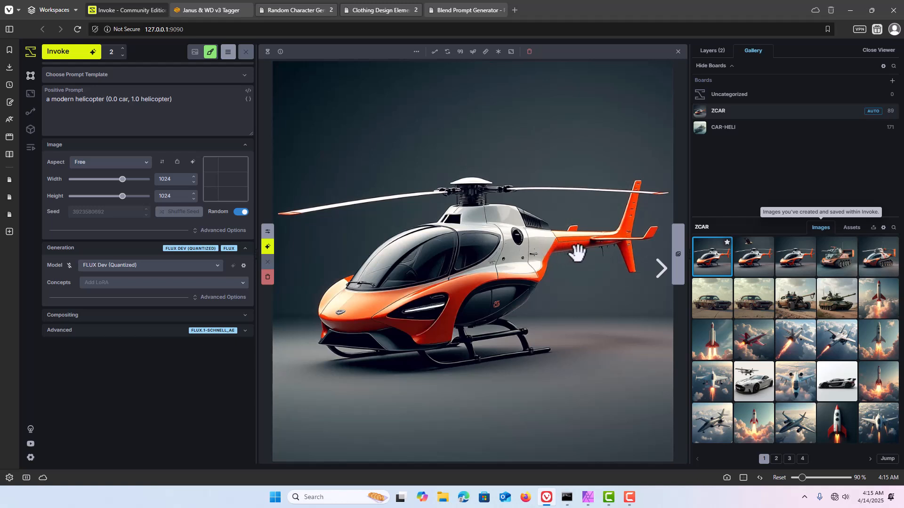
Step: Copy the ZCAR board's helicopter image with the flying eagle and paste it into the board's assets
left_click(755, 261)
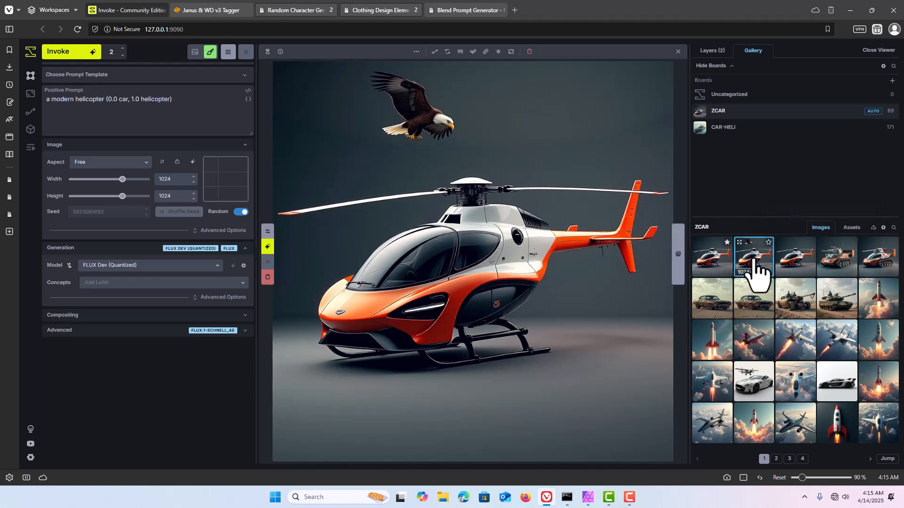
right_click(500, 160)
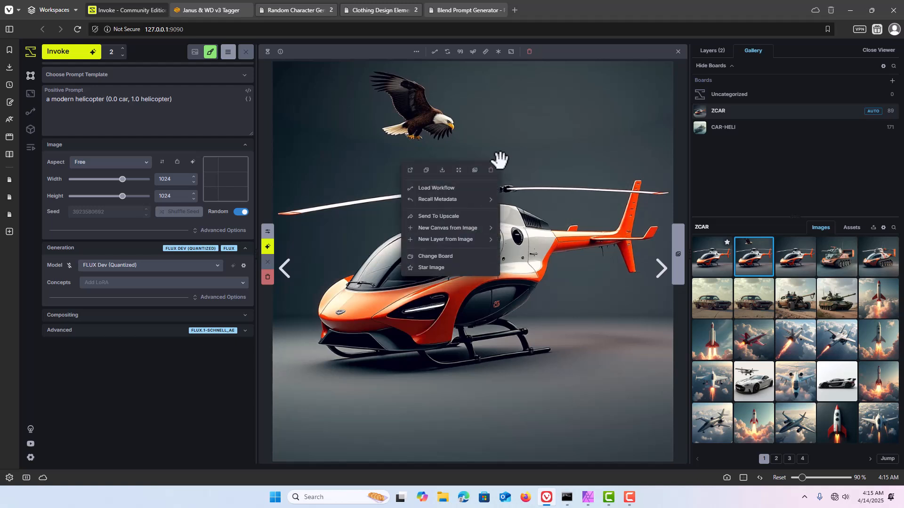
left_click(426, 171)
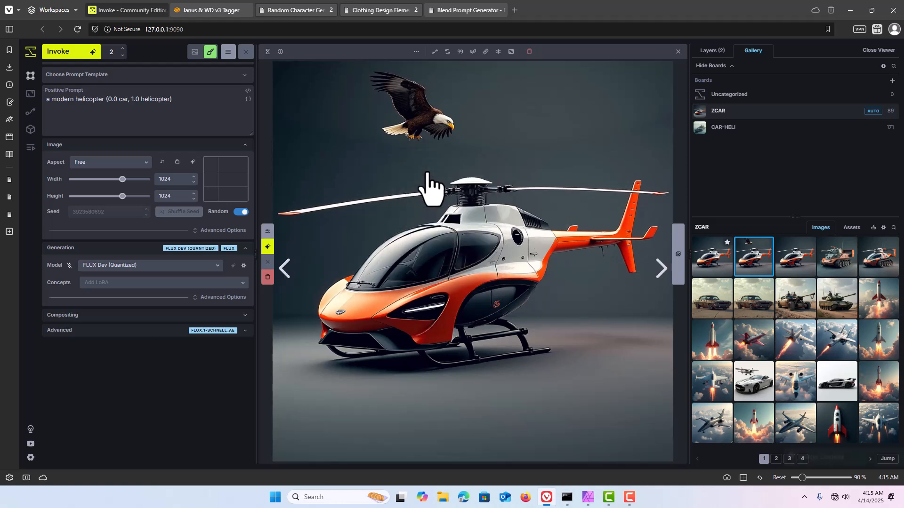
left_click(850, 230)
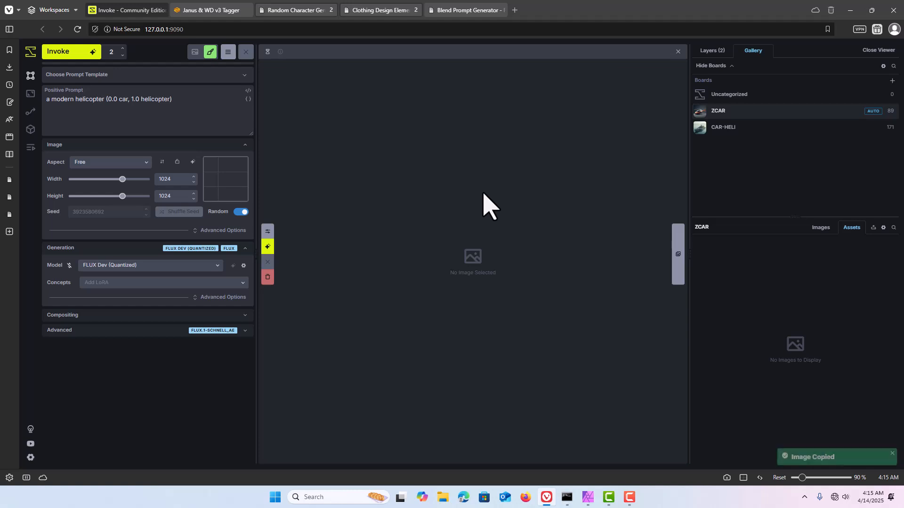
key("ctrl+v")
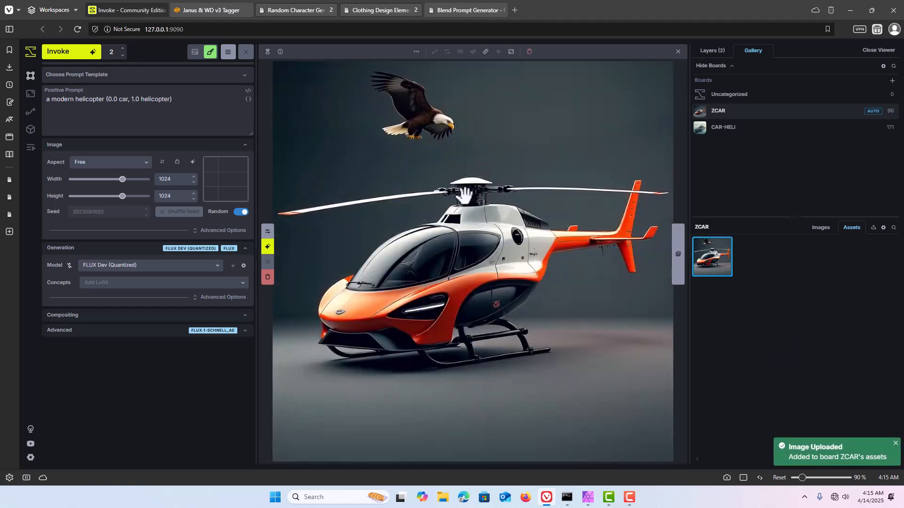
Step: Switch to Affinity Photo and create a new document from the copied image
left_click(586, 495)
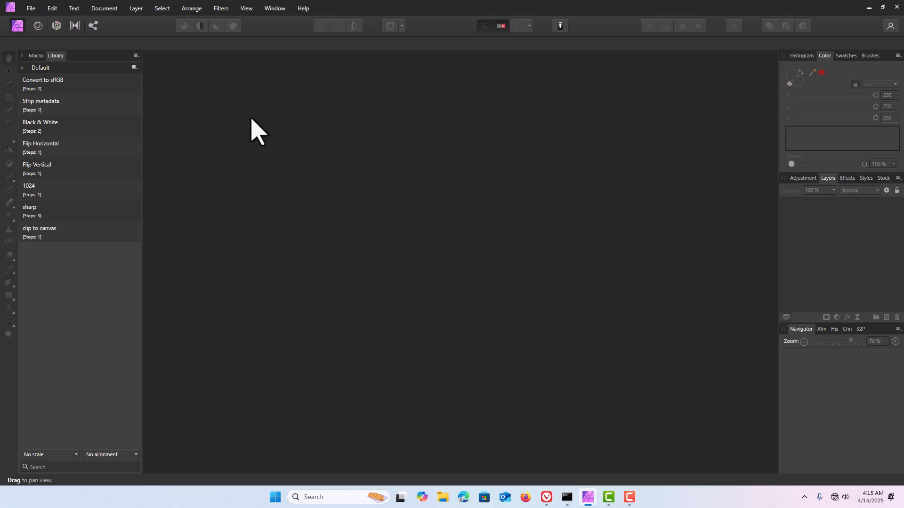
left_click(33, 12)
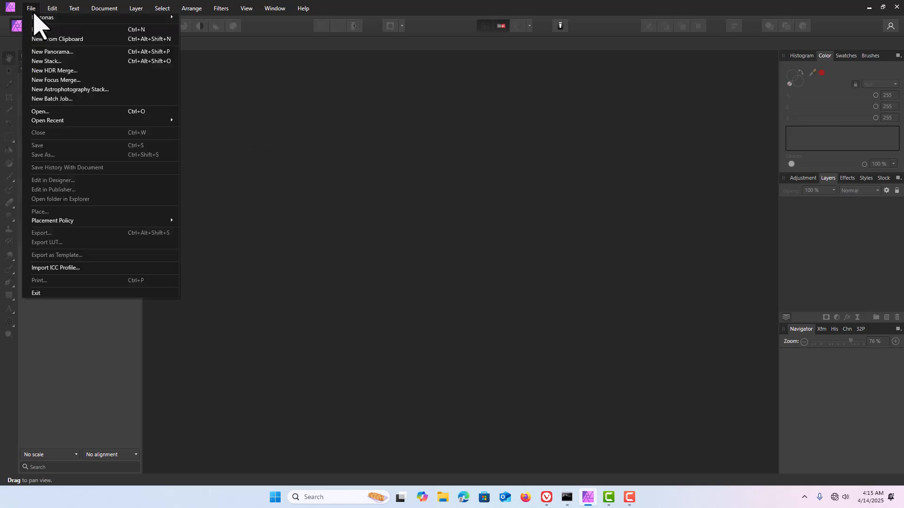
left_click(42, 39)
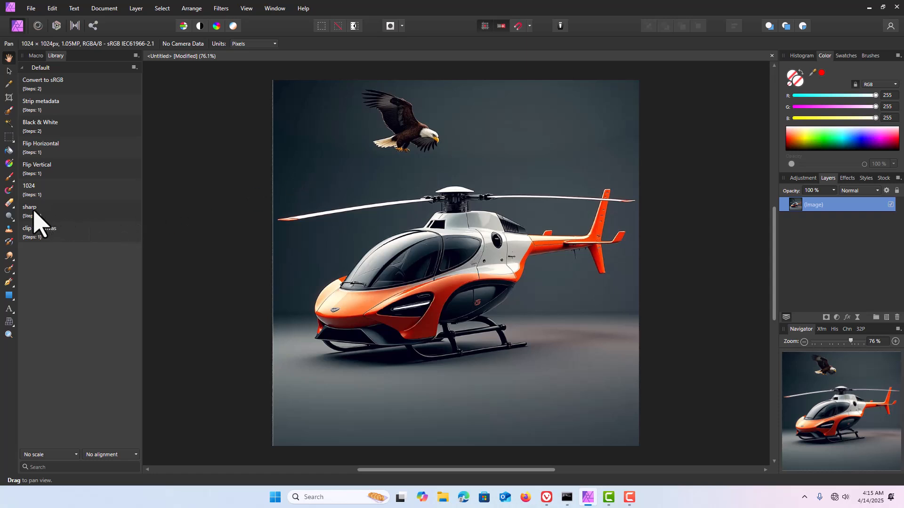
Step: Run the saved "sharp" macro on the helicopter image
left_click(36, 56)
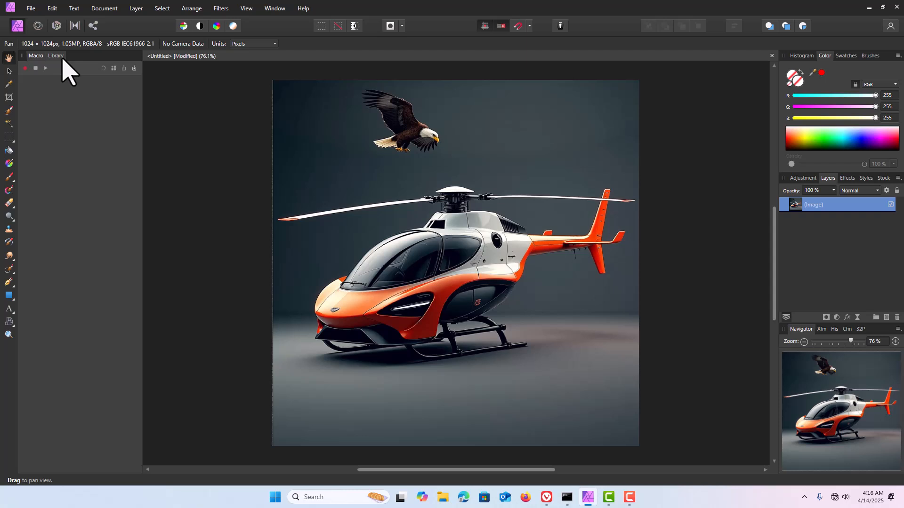
left_click(56, 57)
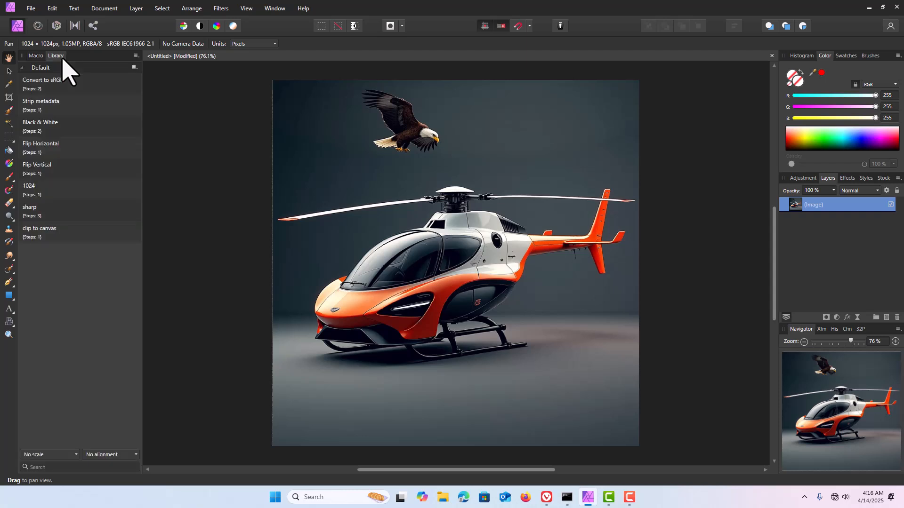
left_click(52, 208)
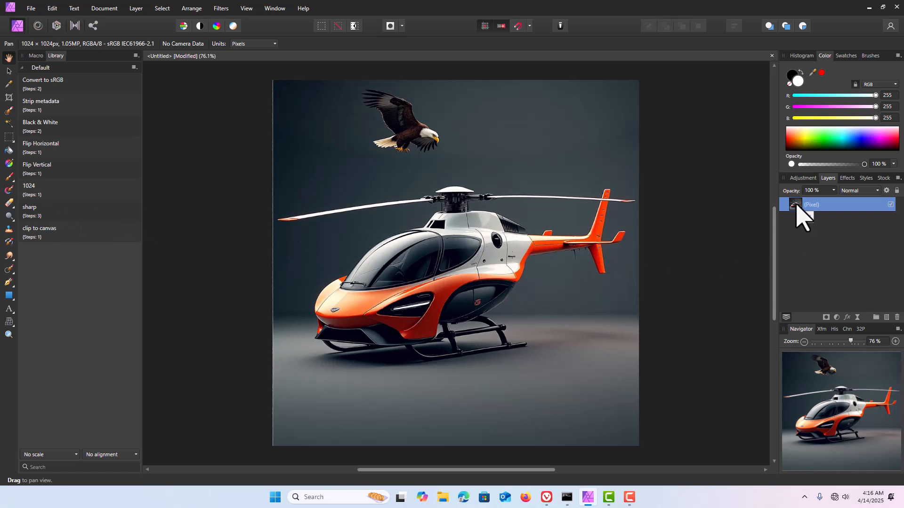
right_click(802, 215)
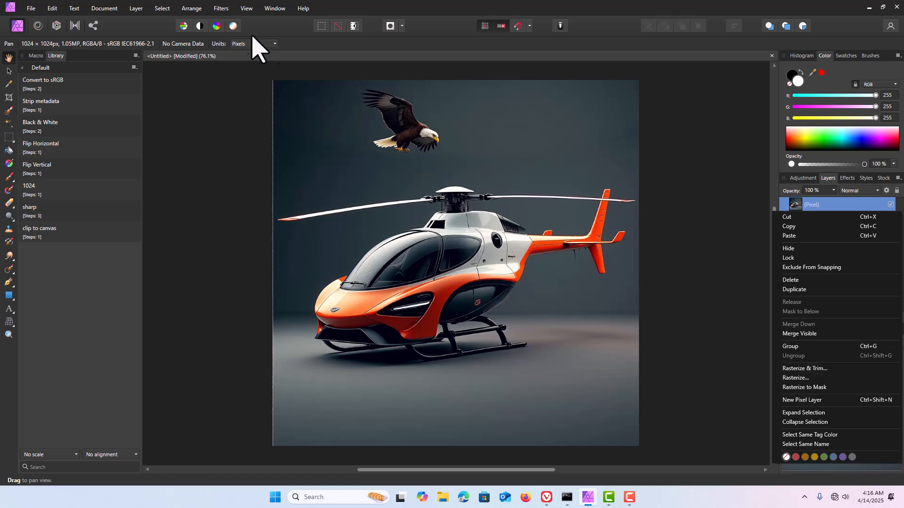
left_click(222, 9)
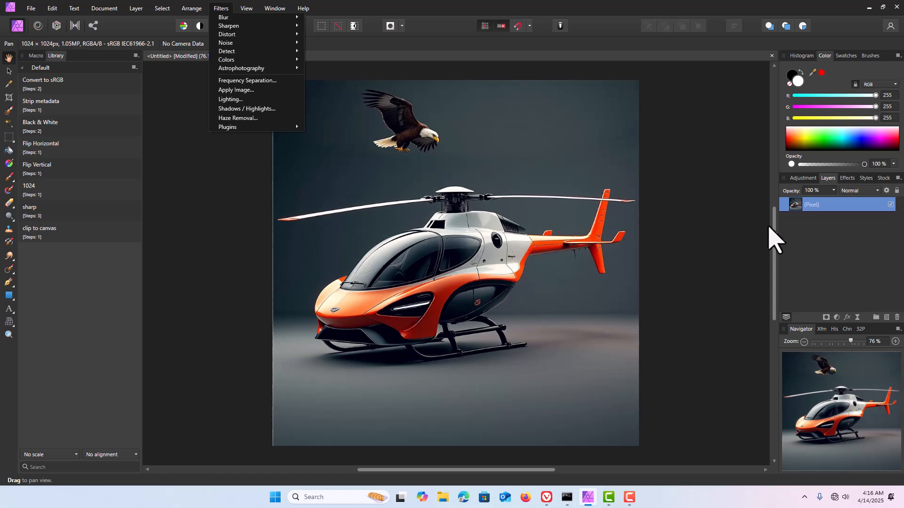
left_click(217, 191)
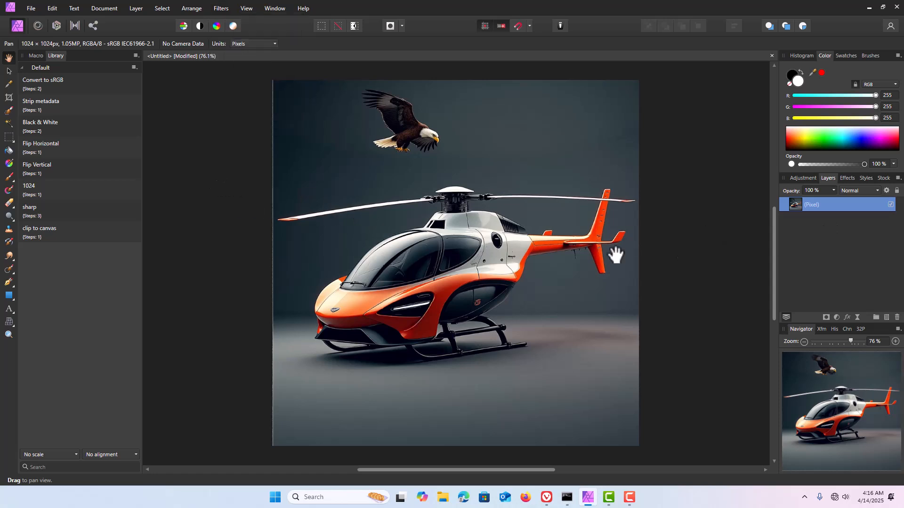
right_click(818, 206)
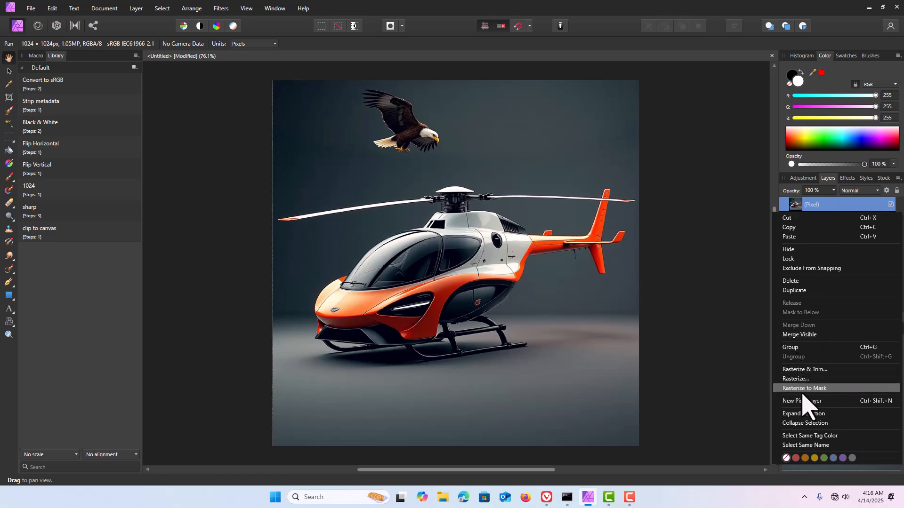
left_click(136, 9)
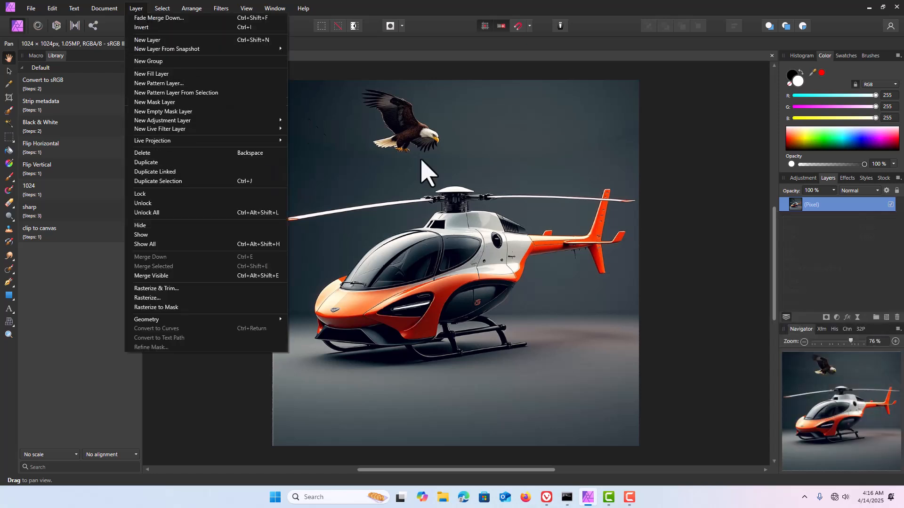
left_click(736, 166)
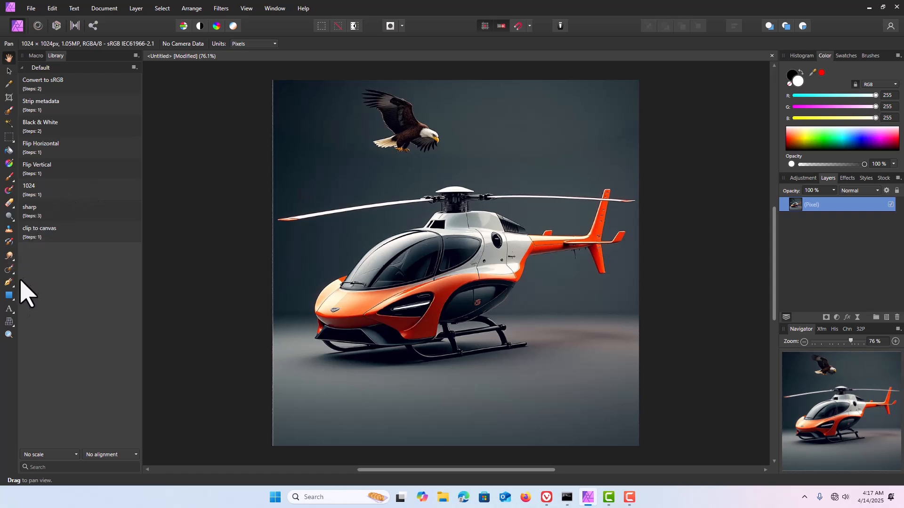
Step: Try cloning the eagle onto the empty background beside it with the Clone Brush, and undo the stroke
left_click(9, 230)
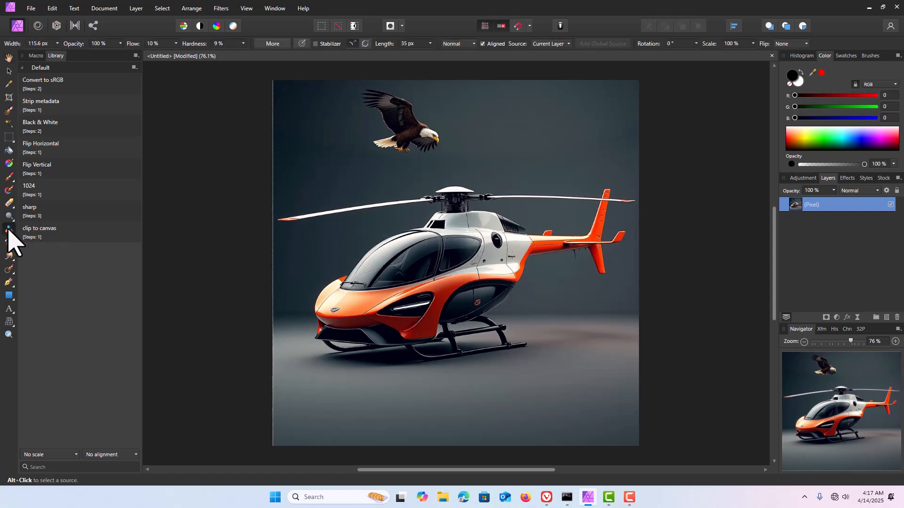
left_click(416, 137, "alt")
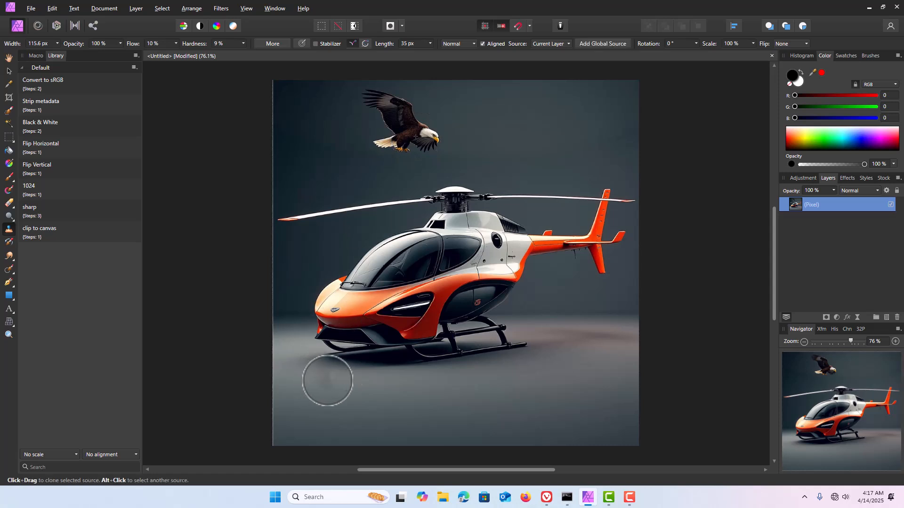
mouse_move(566, 121)
left_mouse_down()
mouse_move(545, 124)
mouse_move(557, 141)
mouse_move(583, 130)
mouse_move(566, 109)
mouse_move(541, 104)
mouse_move(538, 129)
mouse_move(577, 131)
mouse_move(585, 120)
mouse_move(529, 89)
mouse_move(550, 88)
mouse_move(531, 88)
mouse_move(583, 128)
mouse_move(527, 127)
mouse_move(577, 127)
mouse_move(552, 95)
mouse_move(542, 91)
mouse_move(563, 111)
mouse_move(544, 100)
mouse_move(557, 120)
mouse_move(526, 87)
mouse_move(585, 117)
left_mouse_up()
key("ctrl+z")
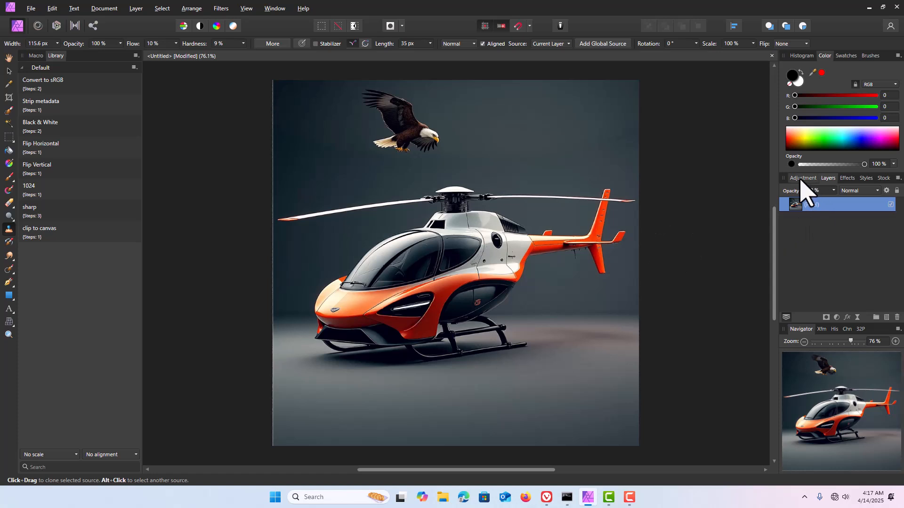
Step: Add a default HSL adjustment and retarget its red range to the orange sampled from the helicopter's nose
left_click(800, 179)
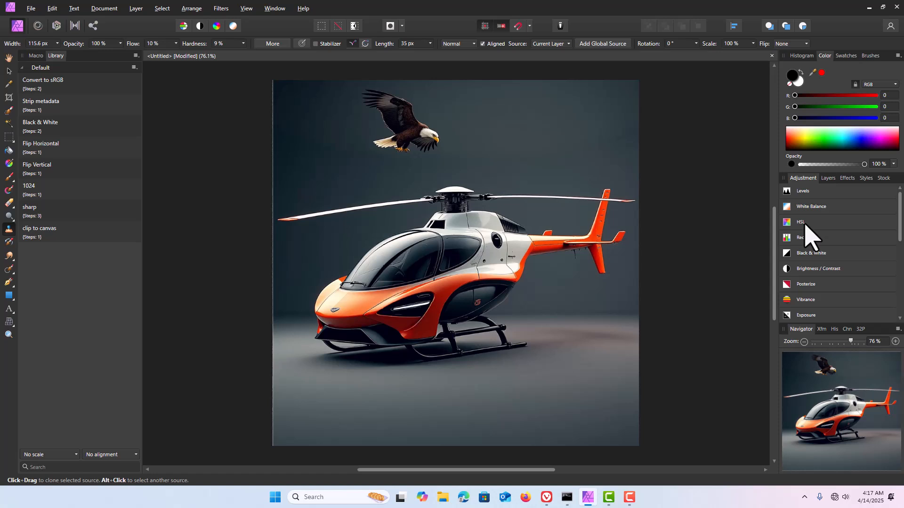
mouse_move(806, 229)
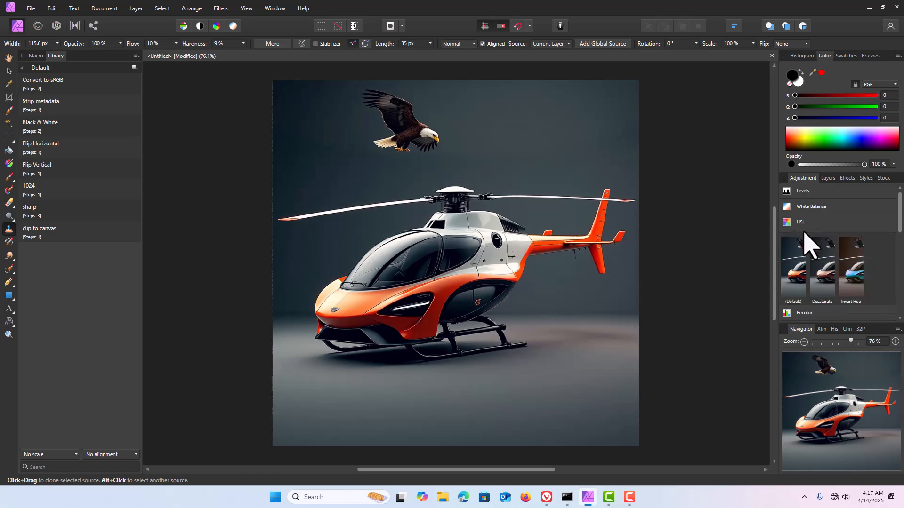
left_click(787, 280)
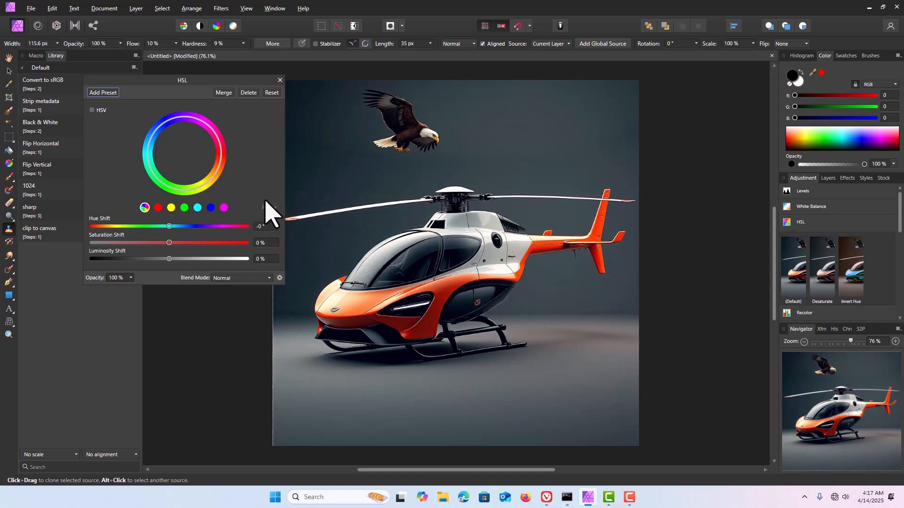
left_click(158, 207)
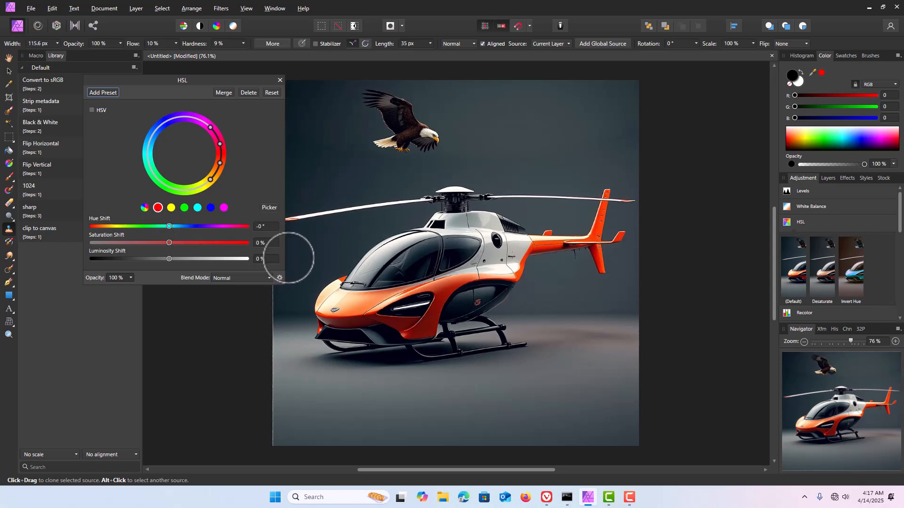
left_click(269, 208)
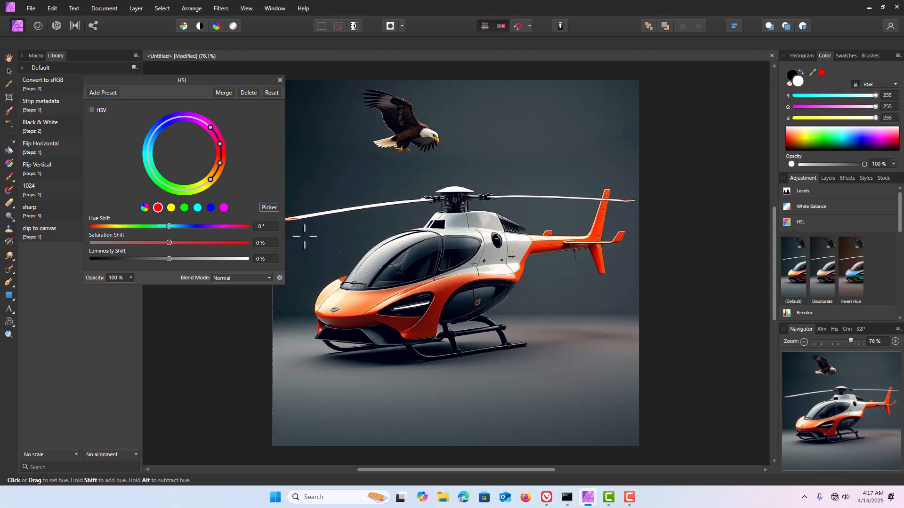
left_click(367, 297)
Step: Narrow the sampled orange range on the HSL colour wheel and set its hue shift to 54.2°
left_click_drag(196, 188, 210, 198)
left_click_drag(220, 143, 222, 150)
mouse_move(170, 226)
left_mouse_down()
mouse_move(148, 227)
mouse_move(183, 230)
mouse_move(175, 226)
left_mouse_up()
left_click_drag(174, 231, 193, 232)
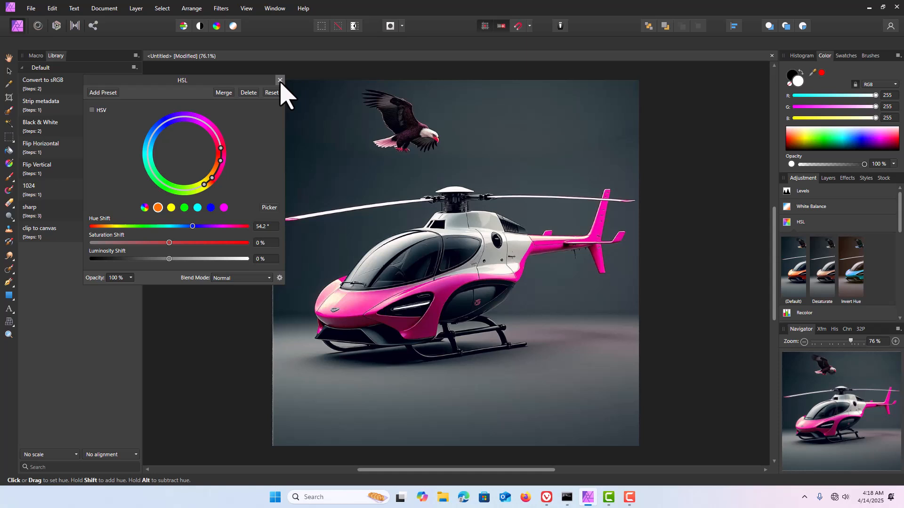
left_click(280, 81)
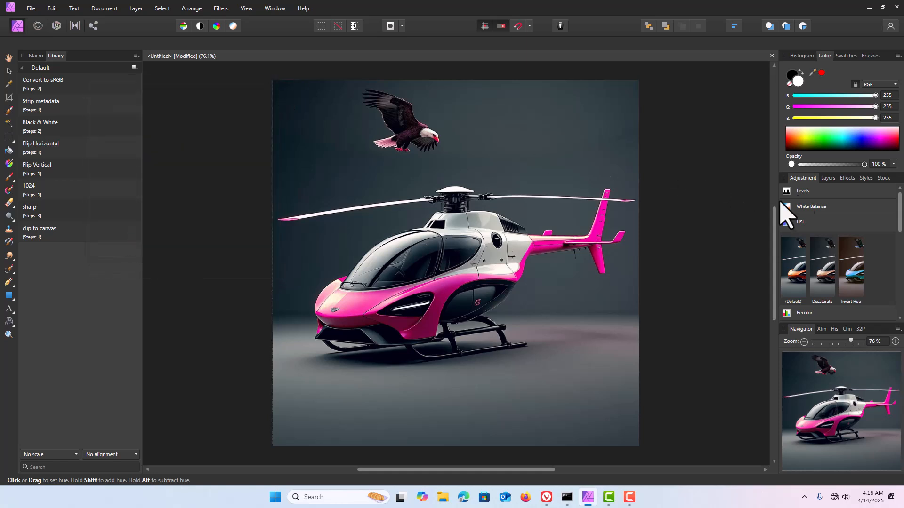
Step: Merge the HSL adjustment down into the helicopter pixel layer
left_click(828, 179)
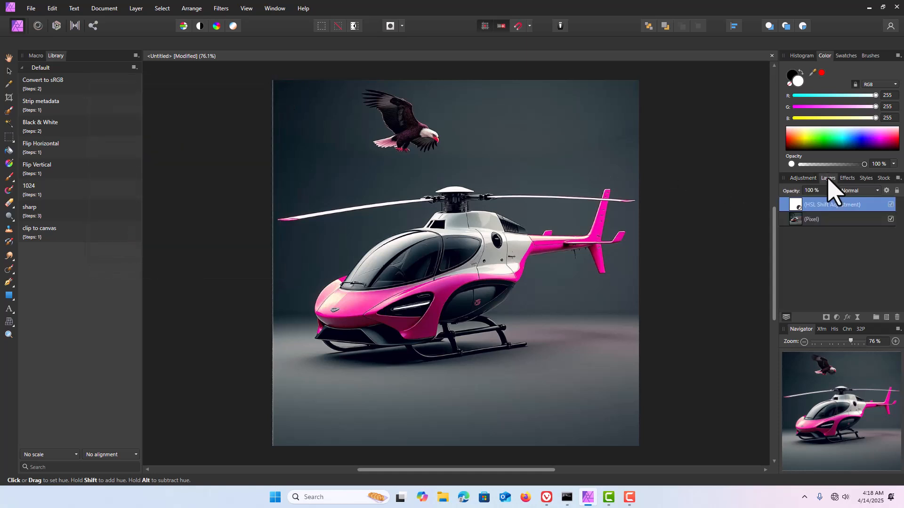
right_click(811, 207)
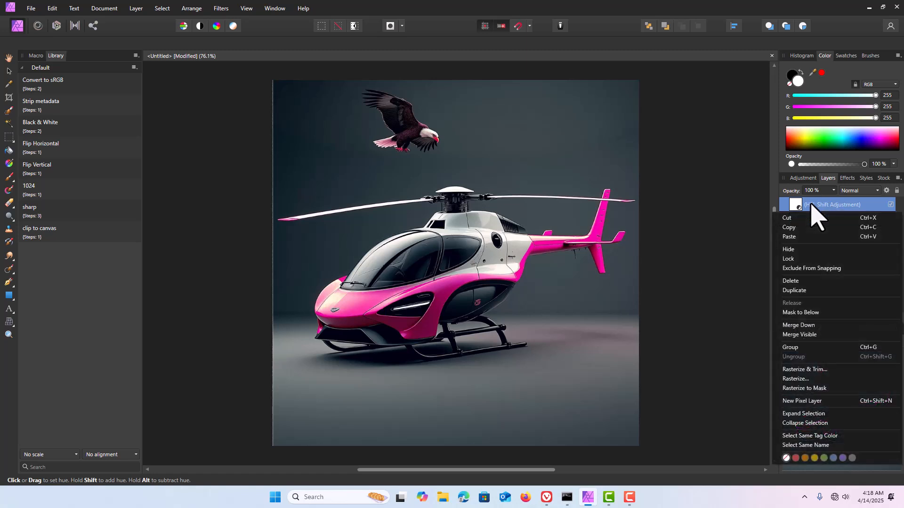
left_click(798, 325)
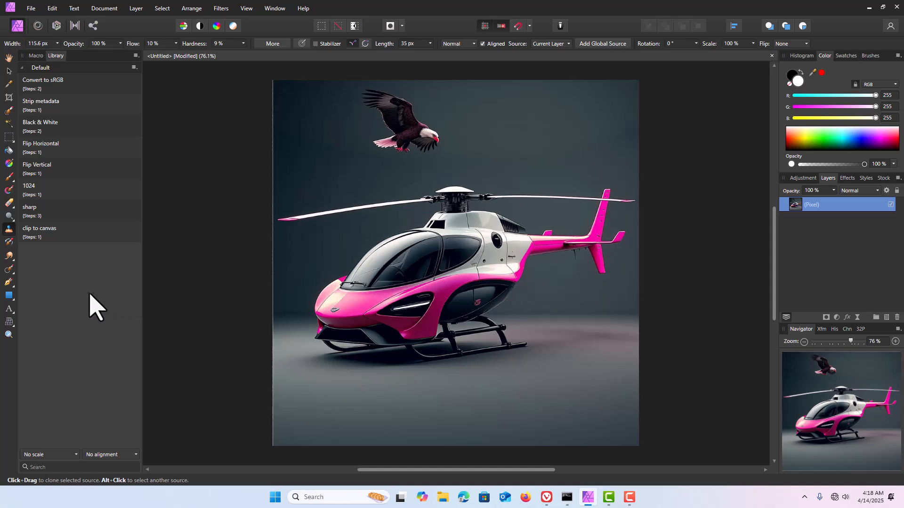
Step: Remove the eagle above the helicopter by painting over it with the Inpainting Brush at a reduced brush size
left_click(6, 271)
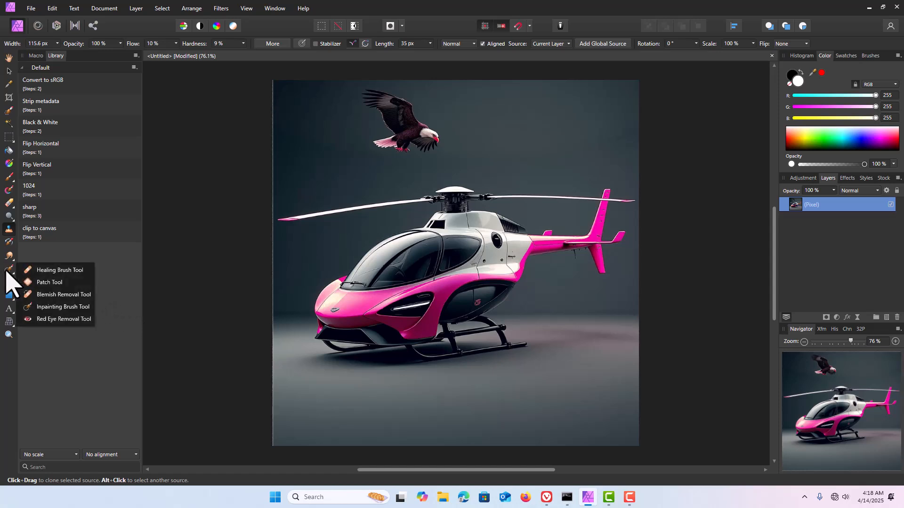
left_click(55, 308)
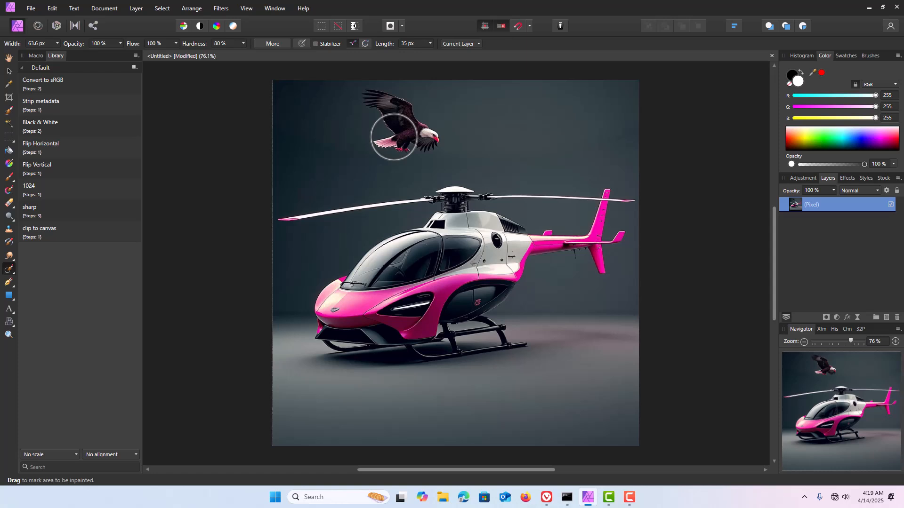
key("bracketleft")
key("bracketleft")
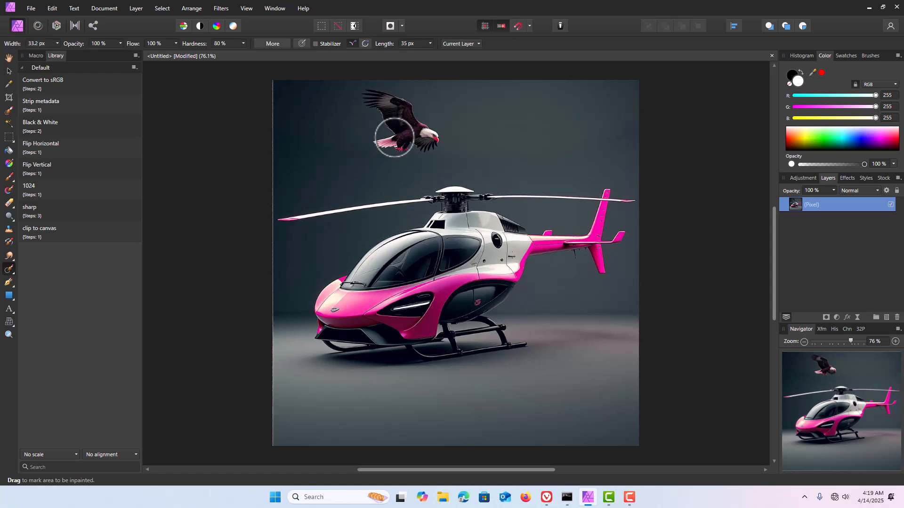
mouse_move(394, 137)
left_mouse_down()
mouse_move(382, 107)
mouse_move(390, 117)
left_mouse_up()
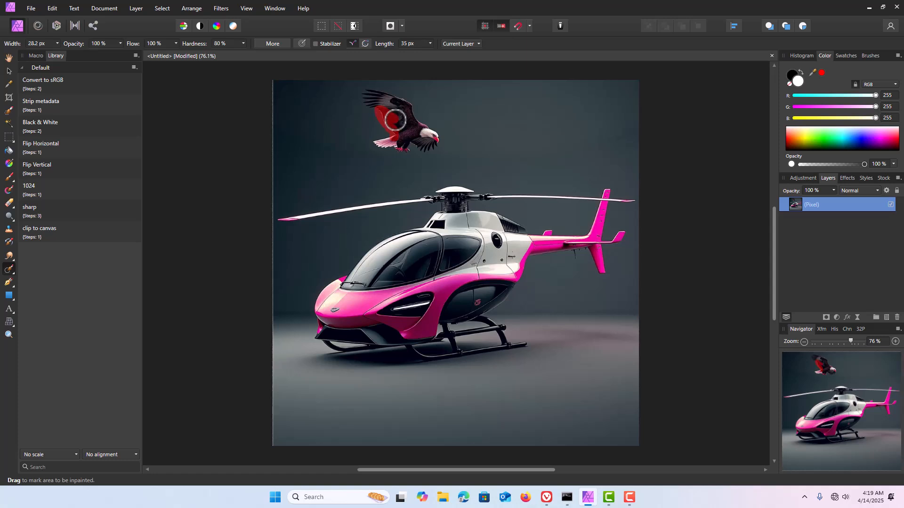
mouse_move(398, 123)
left_mouse_down()
mouse_move(369, 100)
mouse_move(392, 104)
mouse_move(373, 97)
mouse_move(408, 109)
mouse_move(430, 135)
mouse_move(424, 144)
mouse_move(433, 138)
mouse_move(383, 143)
left_mouse_up()
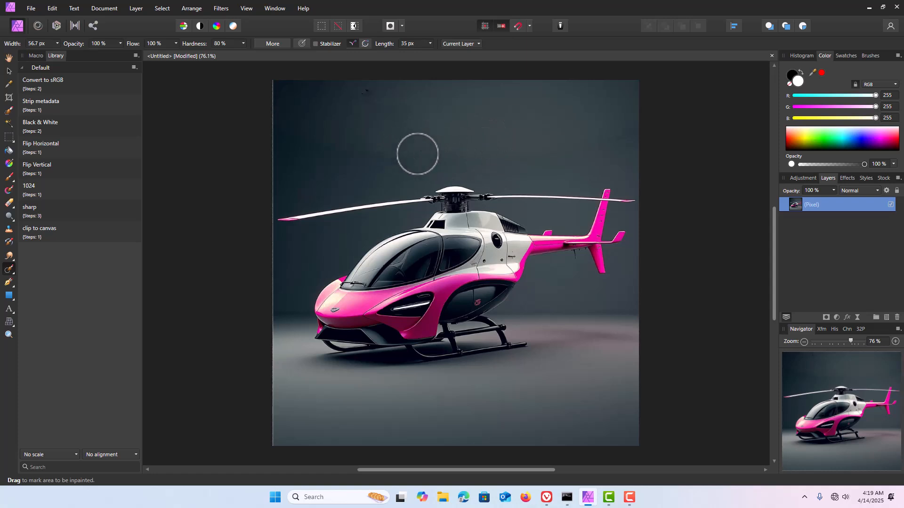
Step: Inpaint the leftover speck above the helicopter and paste the edited image into Invoke's ZCAR board assets
left_click(368, 90)
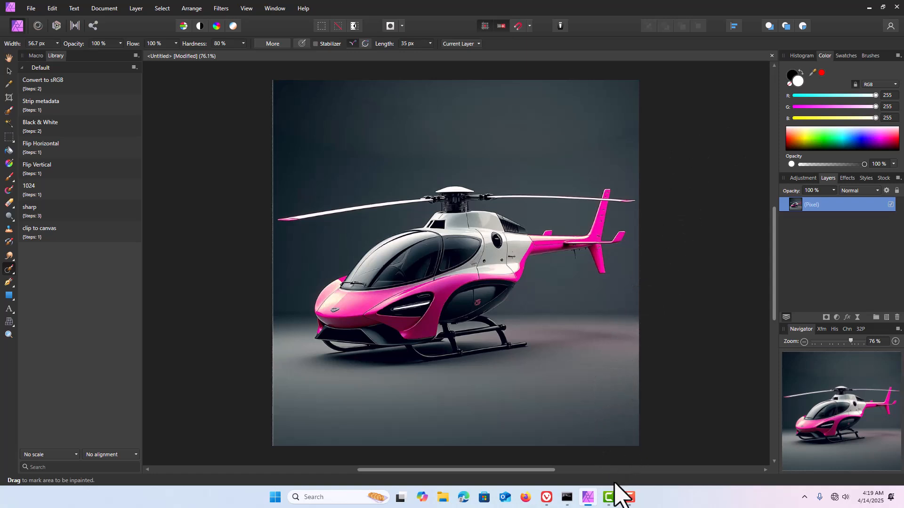
left_click(545, 497)
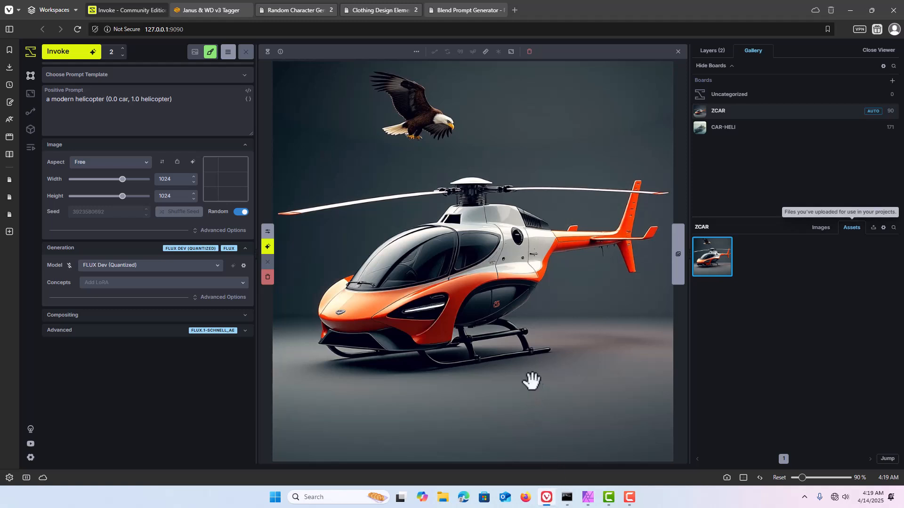
key("ctrl+v")
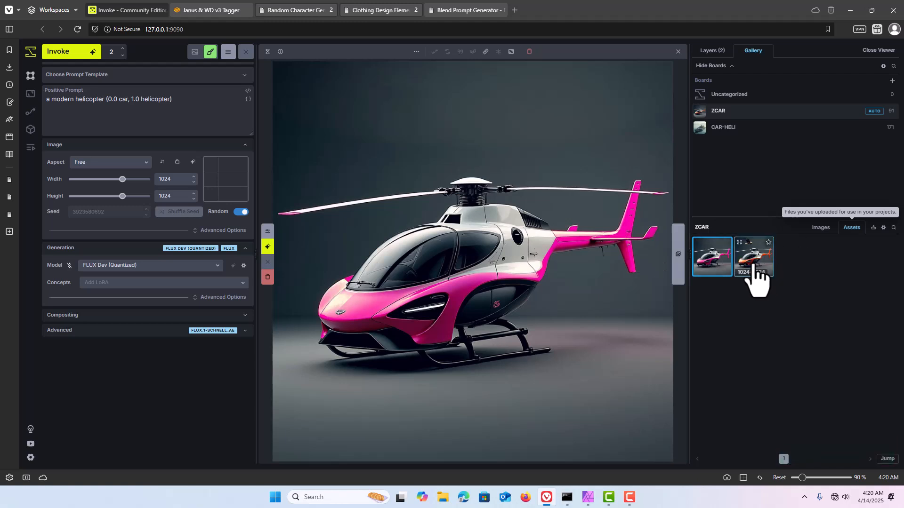
Step: Compare the pink helicopter with the original orange one in the Side-by-Side and Slider comparison modes
left_click_drag(756, 277, 589, 226)
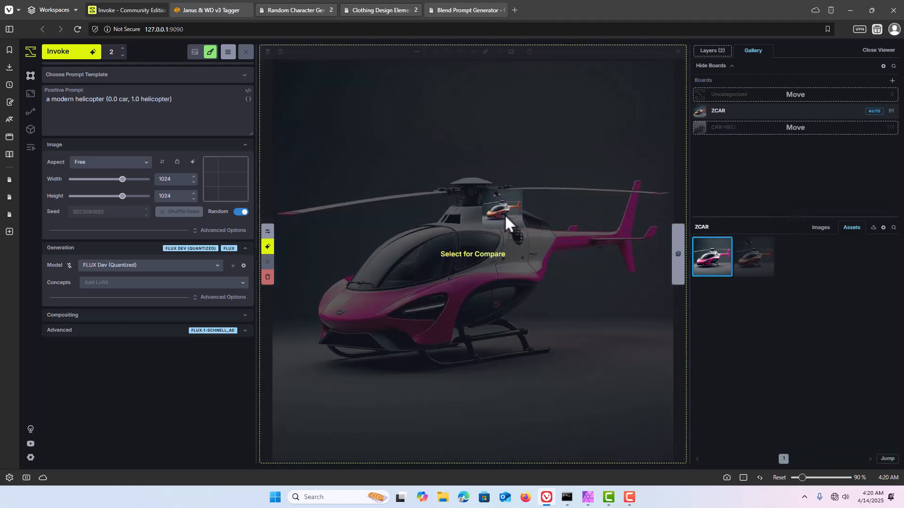
left_click_drag(473, 210, 473, 211)
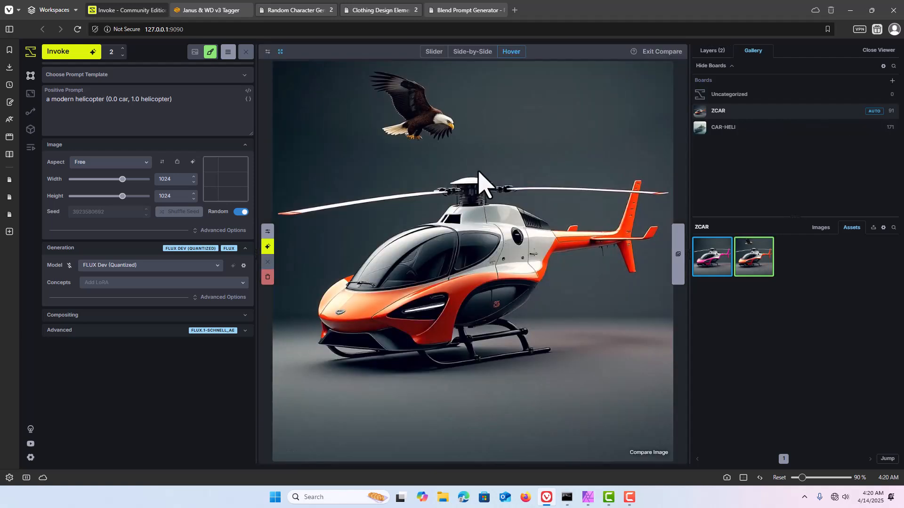
left_click(454, 51)
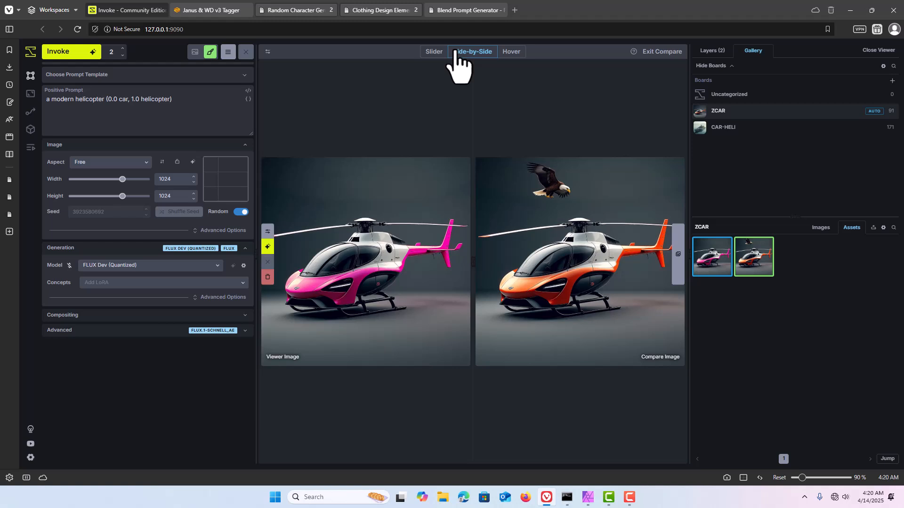
left_click(434, 51)
left_click_drag(484, 212, 382, 169)
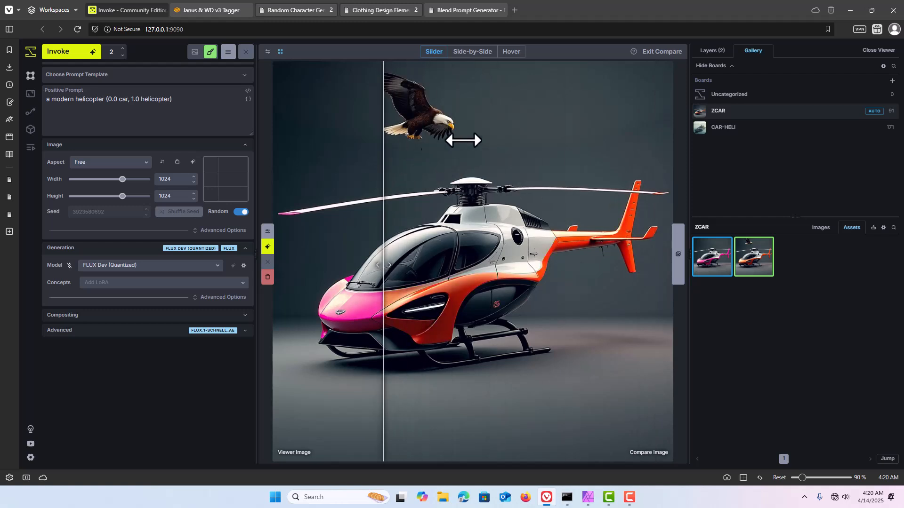
Step: Review both helicopter versions again in Hover, Side-by-Side and Slider modes and exit the comparison
left_click(510, 51)
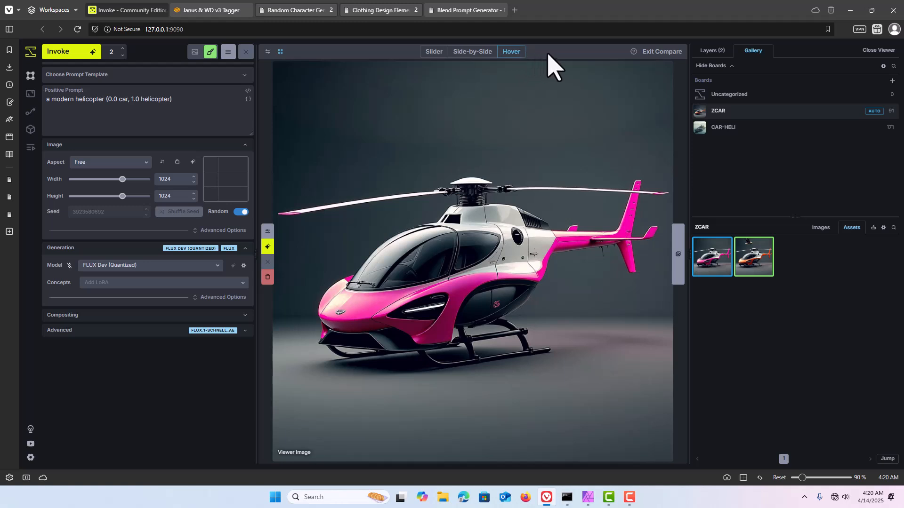
mouse_move(544, 91)
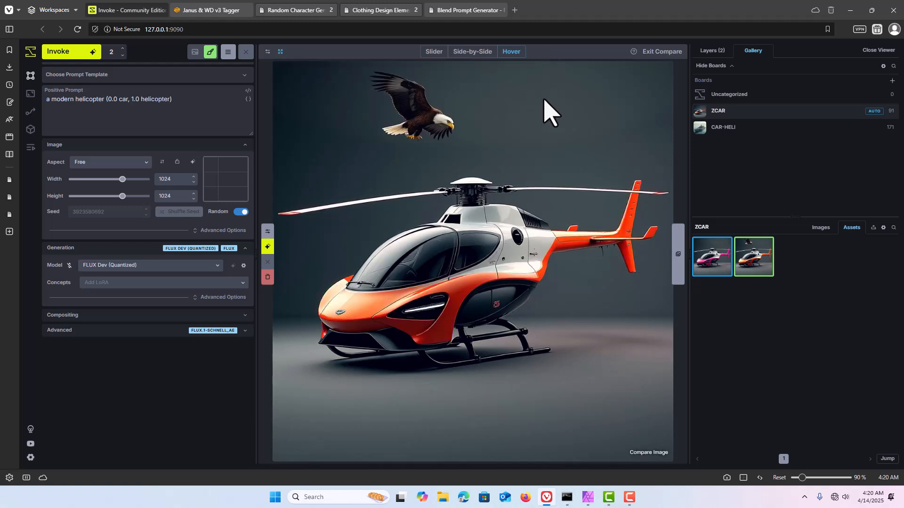
left_click(483, 53)
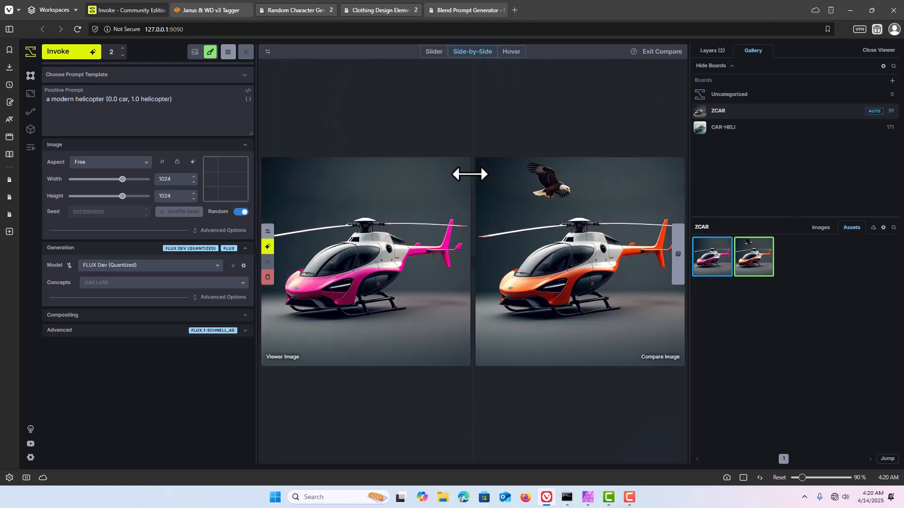
left_click(434, 52)
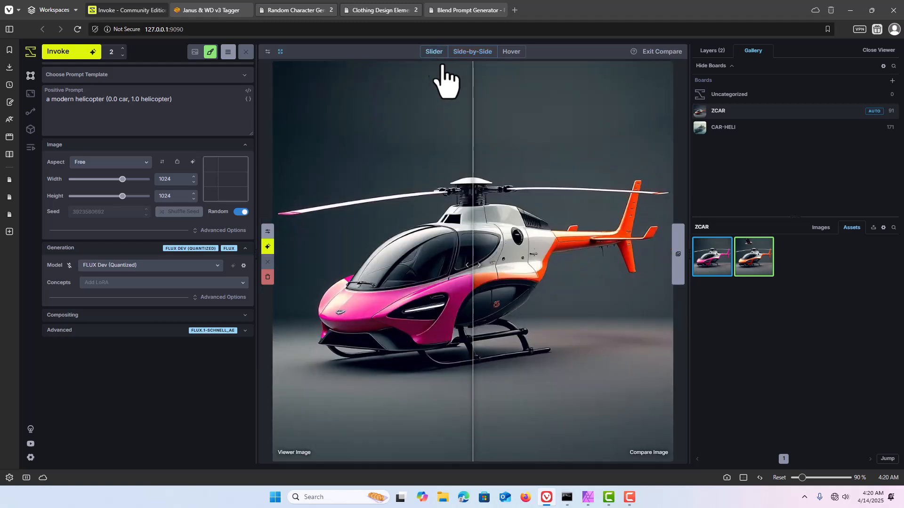
mouse_move(472, 188)
left_mouse_down()
mouse_move(289, 162)
mouse_move(520, 190)
mouse_move(676, 193)
mouse_move(438, 193)
mouse_move(464, 193)
left_mouse_up()
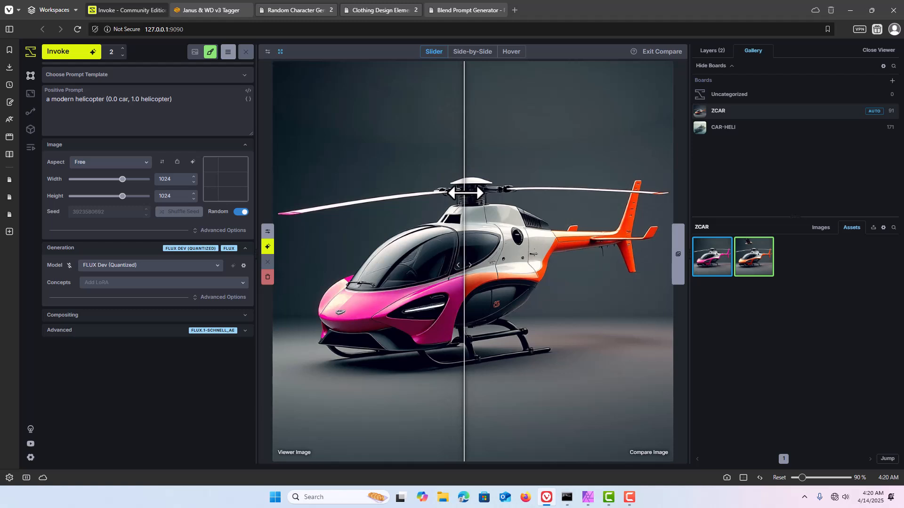
left_click(648, 53)
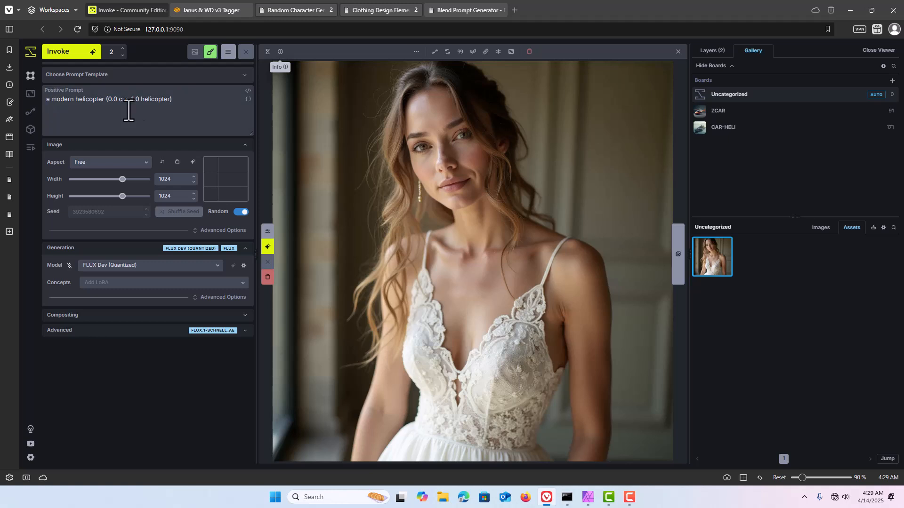
Step: Inspect the wedding-dress image's generation metadata and recall its prompt into the Positive Prompt field
right_click(716, 266)
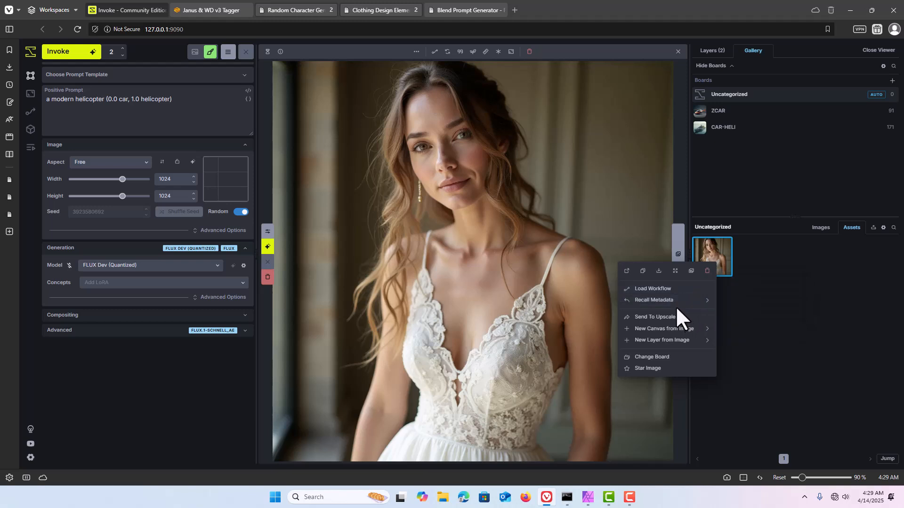
mouse_move(673, 302)
left_click(279, 51)
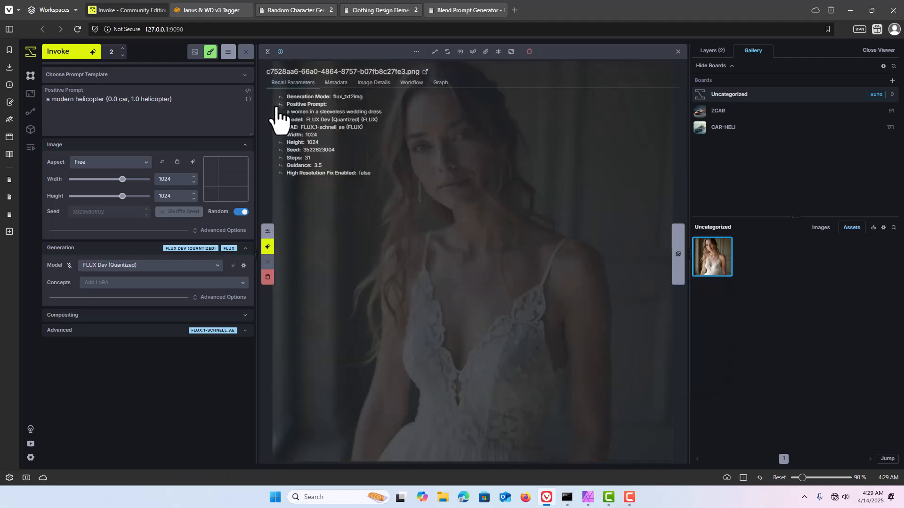
left_click(281, 53)
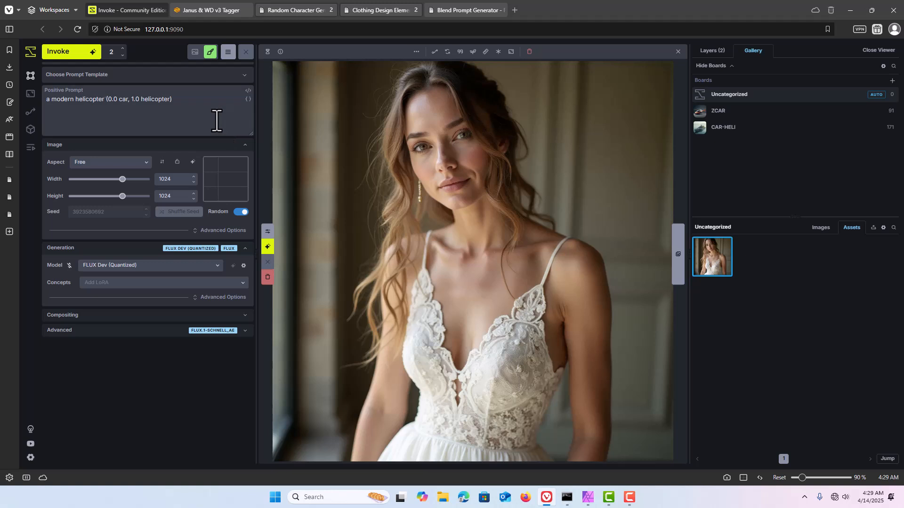
key("p")
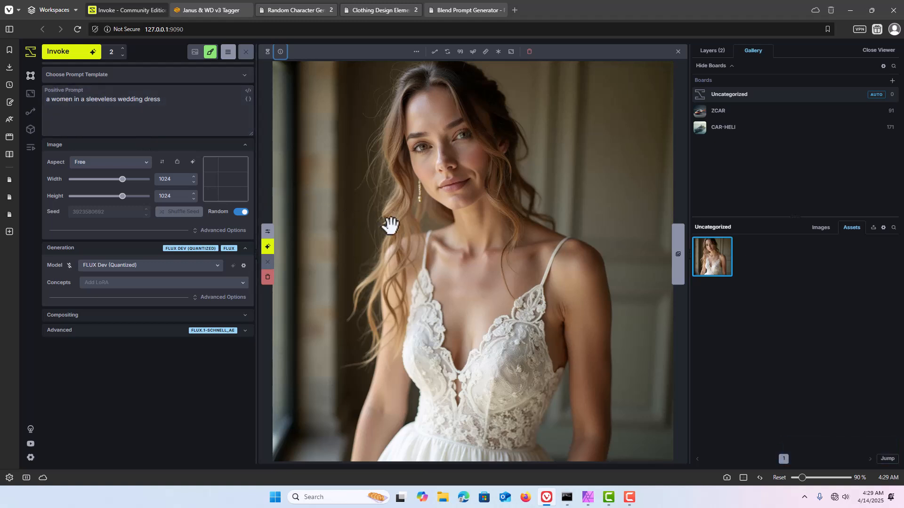
Step: Copy the wedding-dress image from Invoke, switch to Affinity Photo and close the helicopter document without saving
right_click(429, 221)
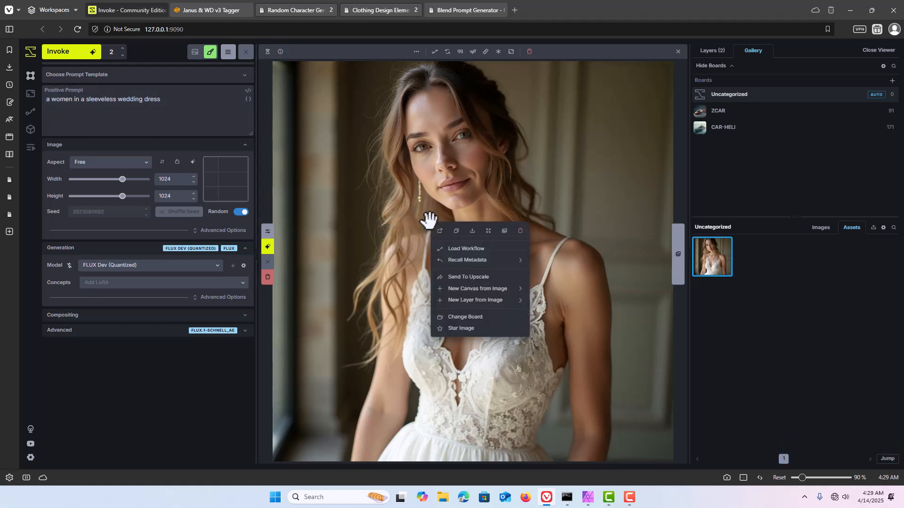
left_click(457, 231)
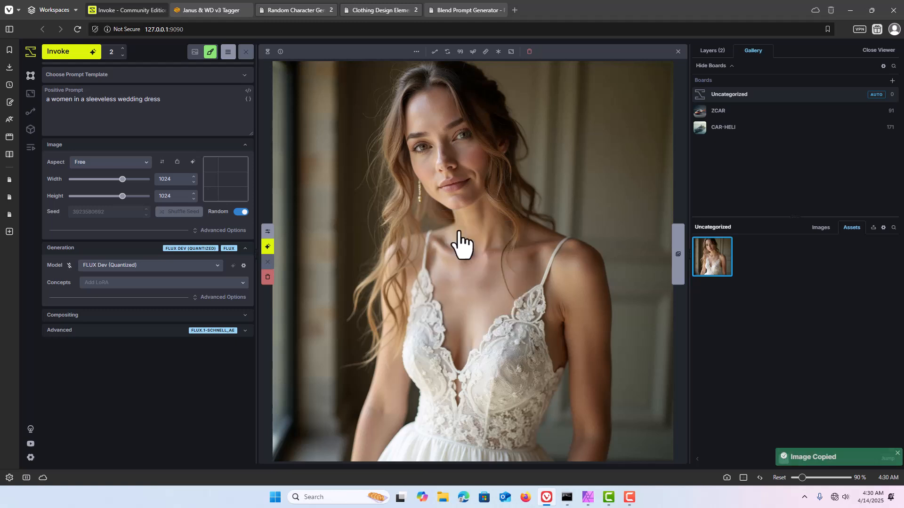
mouse_move(589, 498)
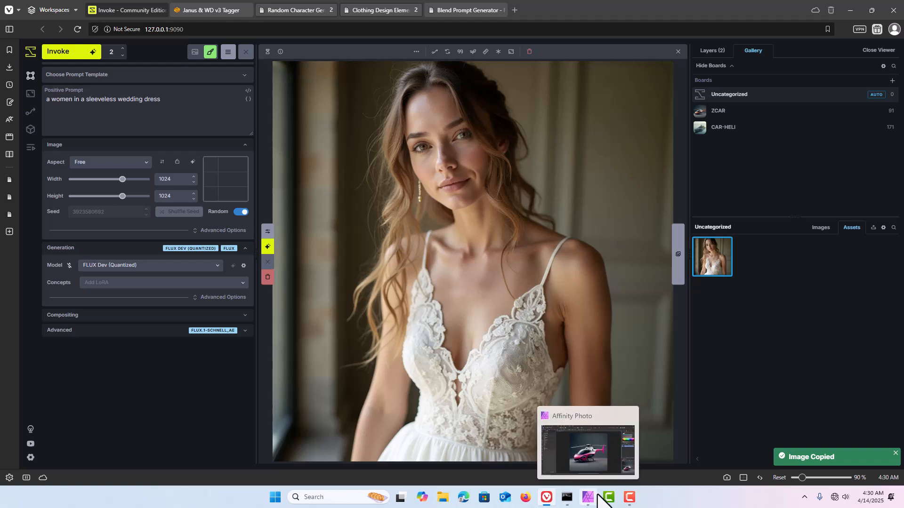
left_click(588, 498)
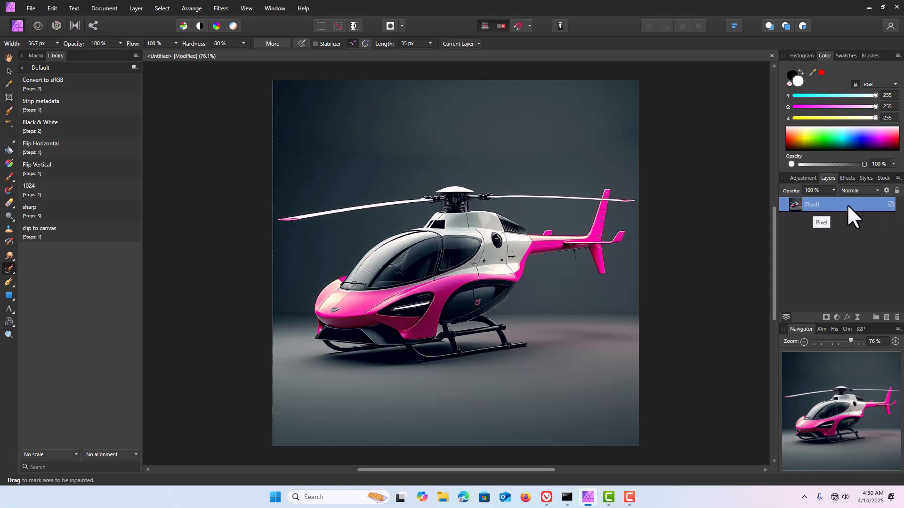
left_click(772, 56)
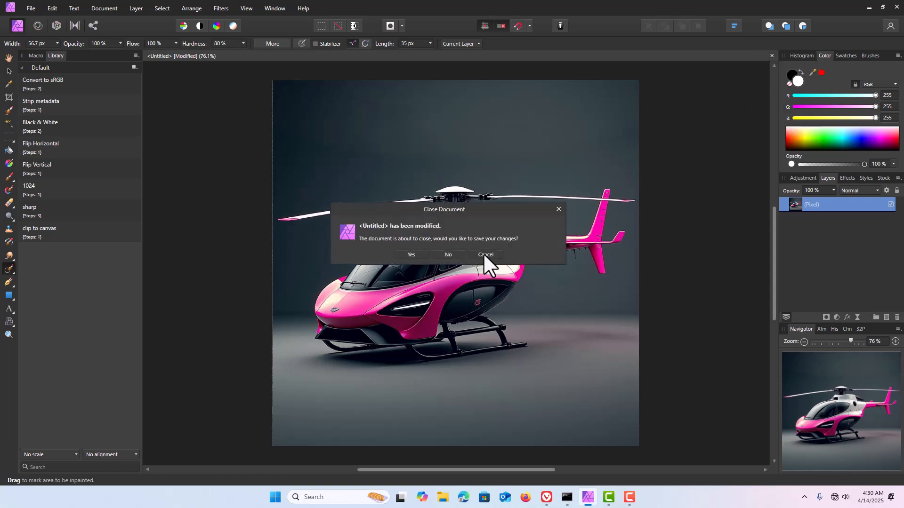
left_click(448, 255)
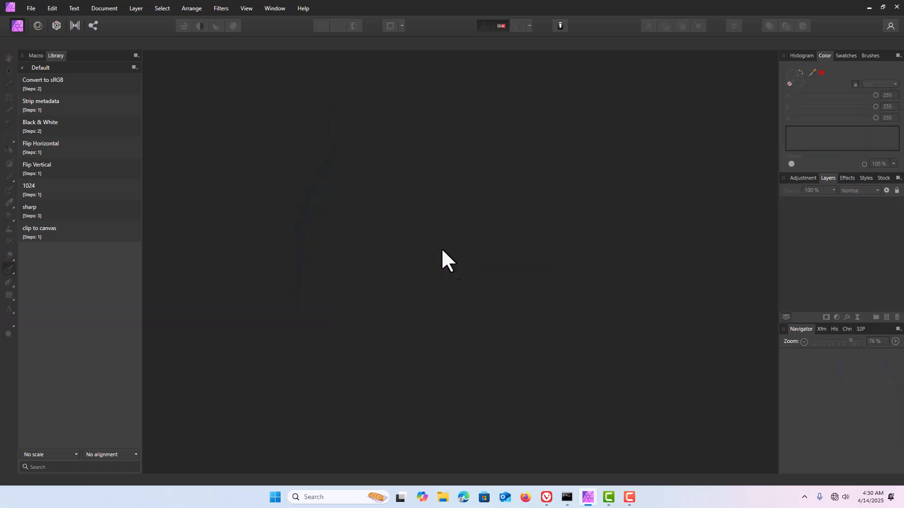
Step: Create a new document from the copied wedding-dress image and run the sharp macro on it
left_click(30, 8)
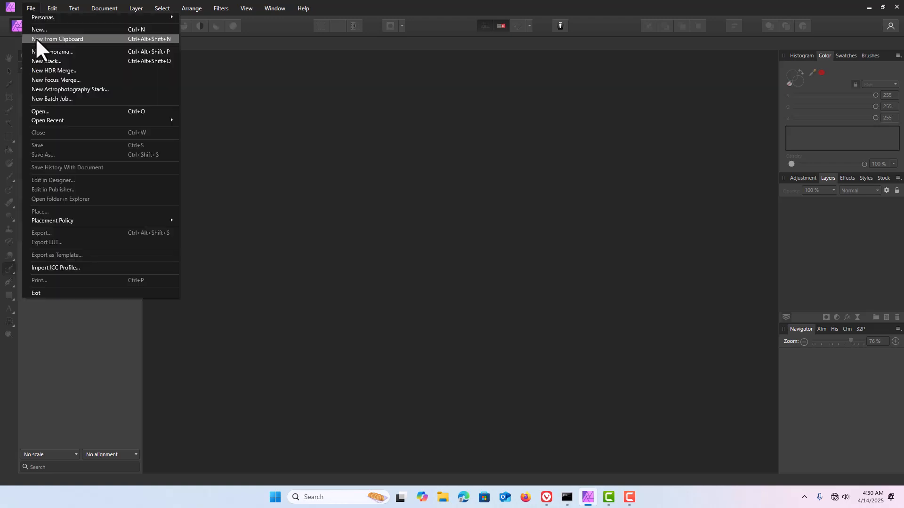
left_click(36, 39)
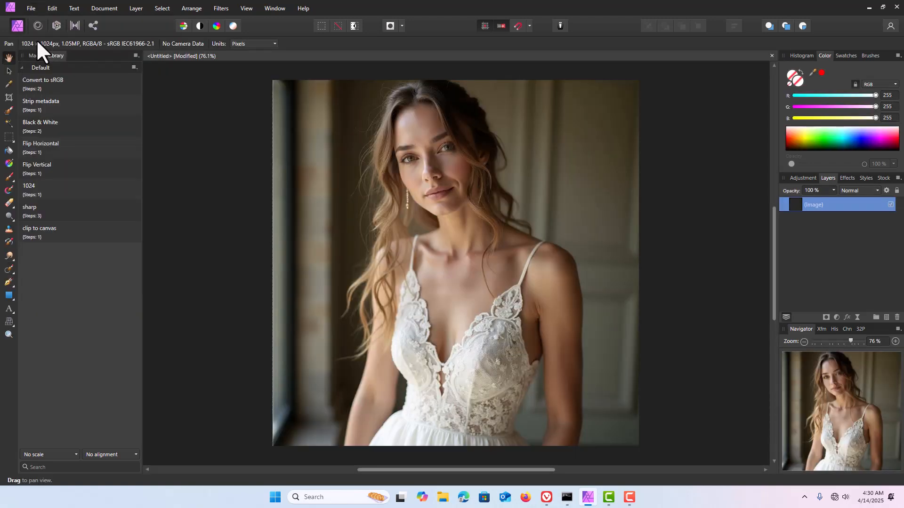
left_click(26, 207)
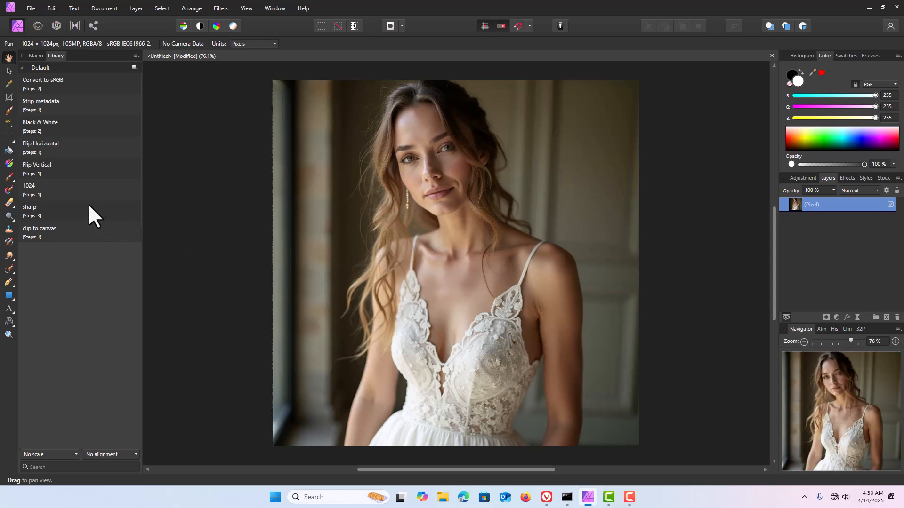
Step: Select the woman's left shoulder and arm with the Selection Brush at 17.2 px width, snapping to edges
left_click(8, 111)
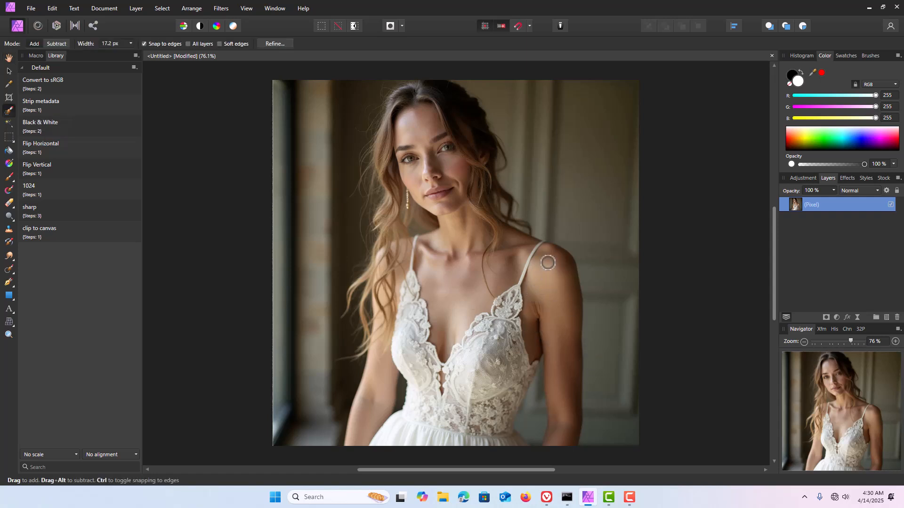
left_click_drag(548, 262, 536, 292)
mouse_move(549, 321)
left_mouse_down()
mouse_move(571, 328)
mouse_move(566, 417)
mouse_move(573, 367)
mouse_move(566, 438)
mouse_move(559, 333)
mouse_move(563, 397)
mouse_move(553, 437)
mouse_move(557, 377)
left_mouse_up()
Step: Refine the arm selection with 18.4 px smoothing and some feathering, keeping the output as a selection
left_click(279, 43)
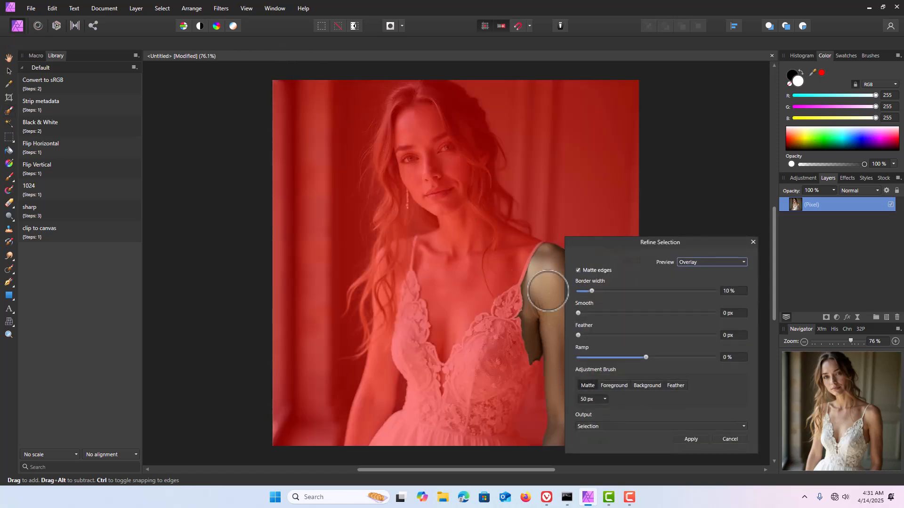
left_click_drag(578, 314, 594, 314)
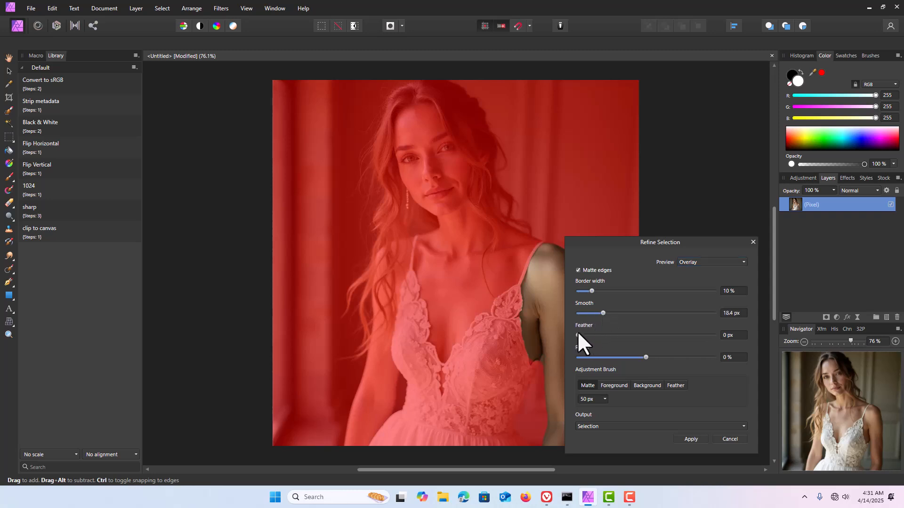
left_click_drag(578, 335, 608, 335)
left_click(689, 440)
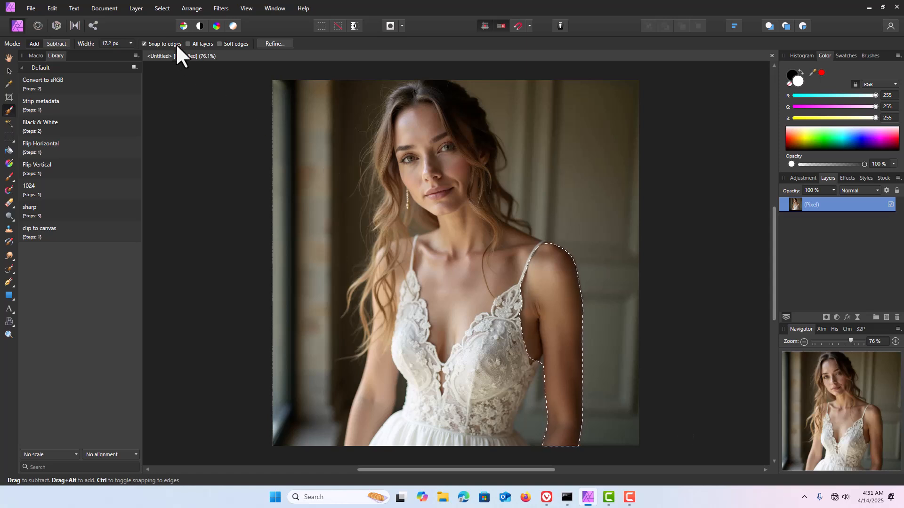
Step: Add a white fill layer that covers the selected shoulder and arm
left_click(137, 9)
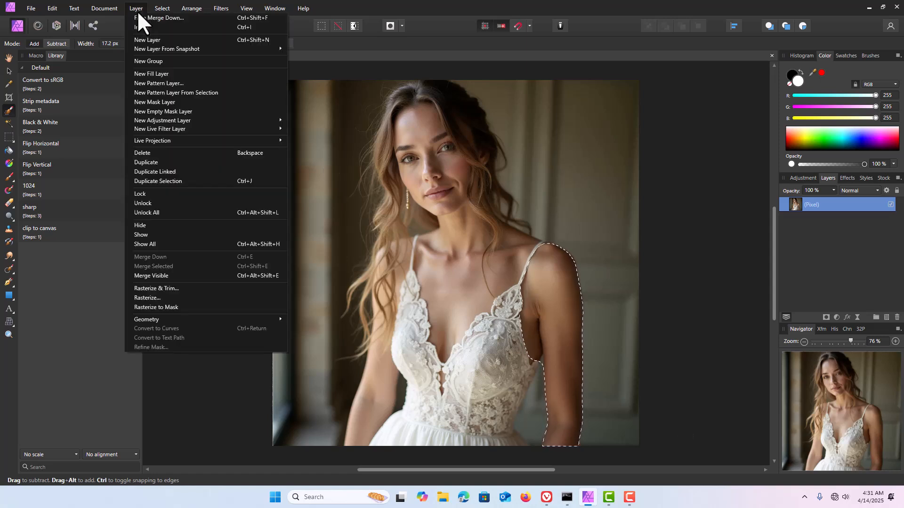
left_click(141, 73)
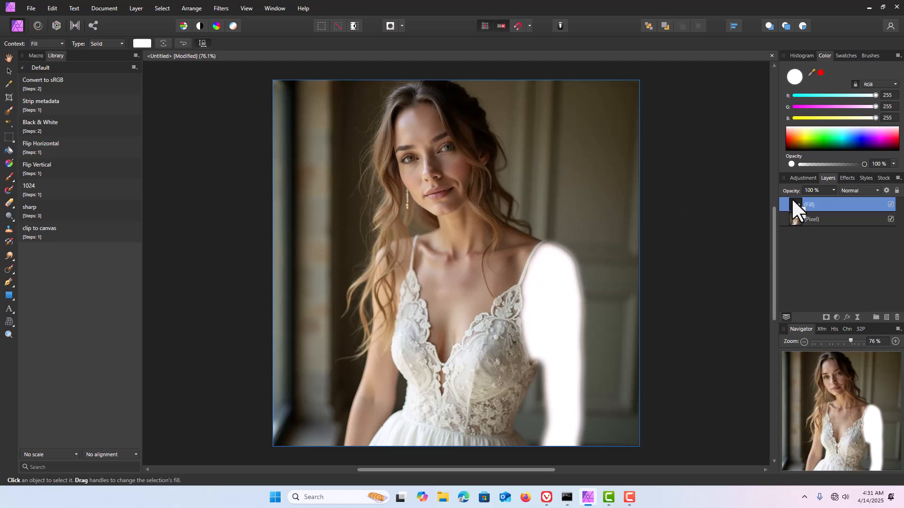
double_click(829, 206)
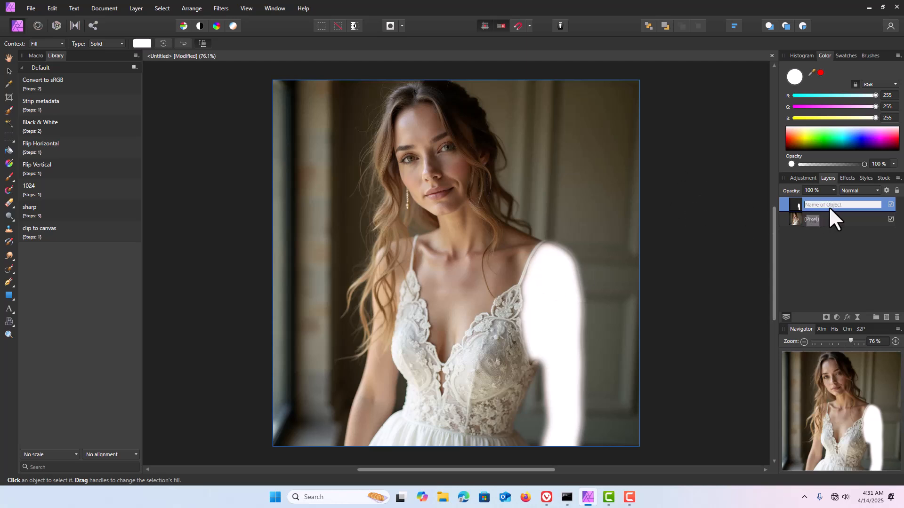
left_click(796, 201)
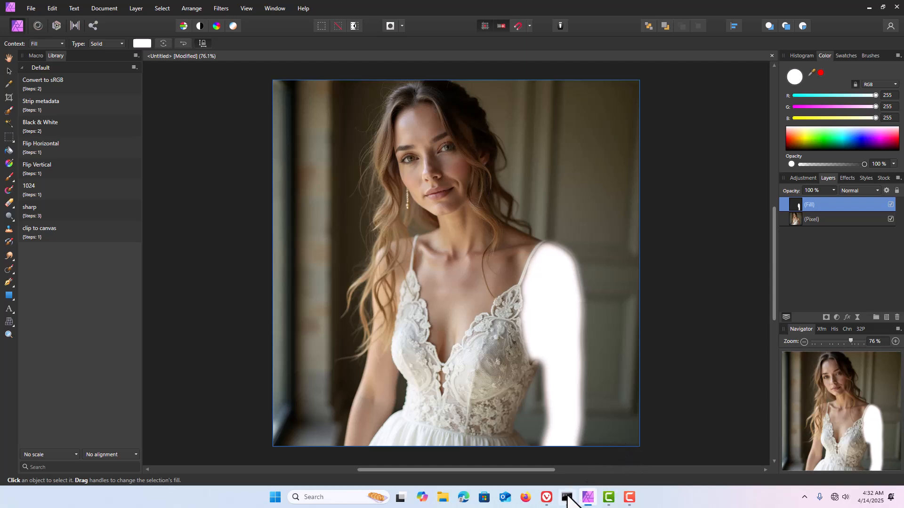
Step: Switch to Invoke and paste the copied white arm fill into the uncategorized assets
left_click(547, 497)
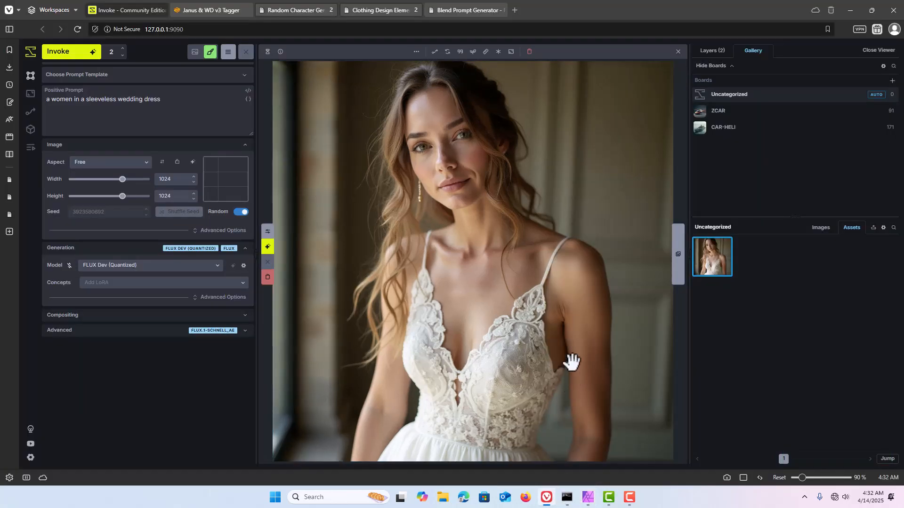
key("ctrl+v")
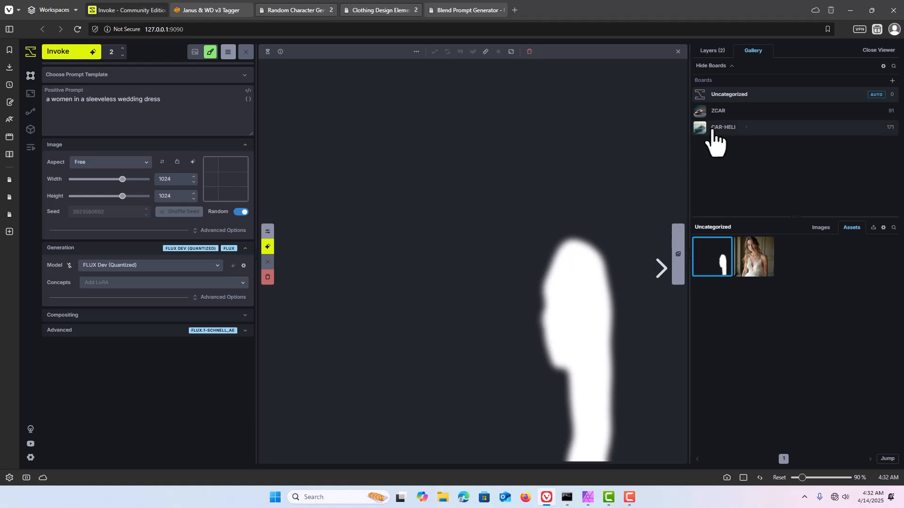
Step: Delete the old inpaint mask and the old raster layer from the canvas
left_click(714, 53)
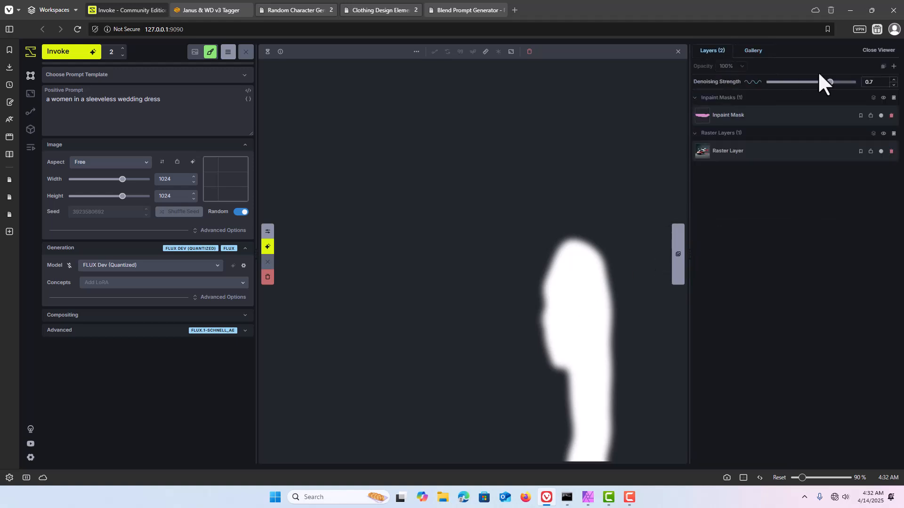
left_click(888, 117)
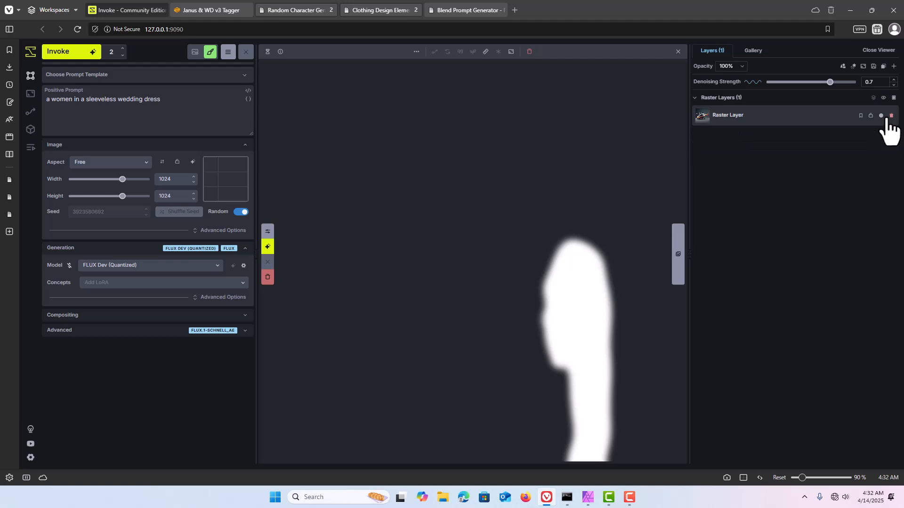
left_click(887, 116)
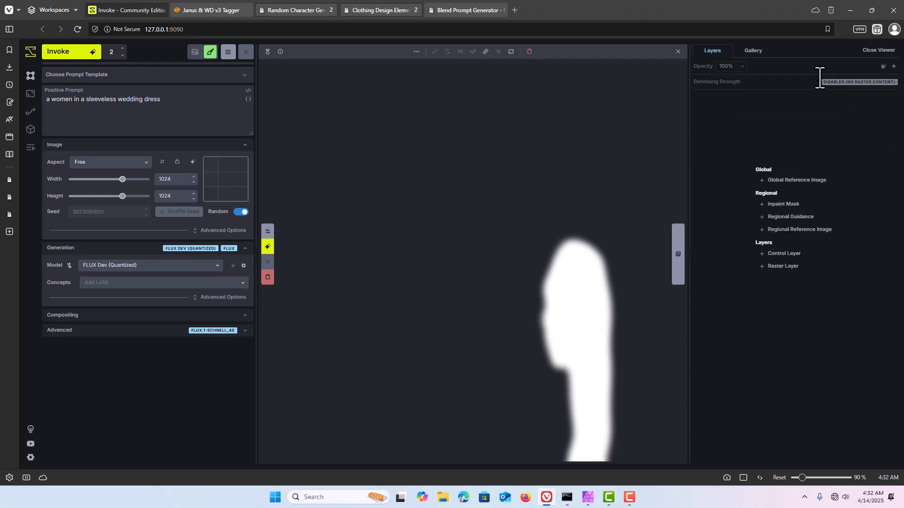
Step: Add an empty raster layer and try to place the wedding-dress image from the gallery while the viewer is open
left_click(754, 51)
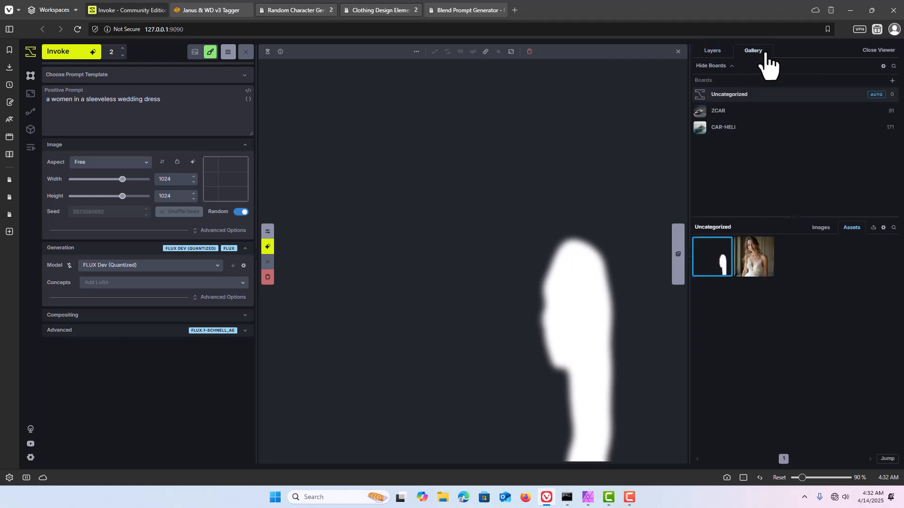
left_click(712, 52)
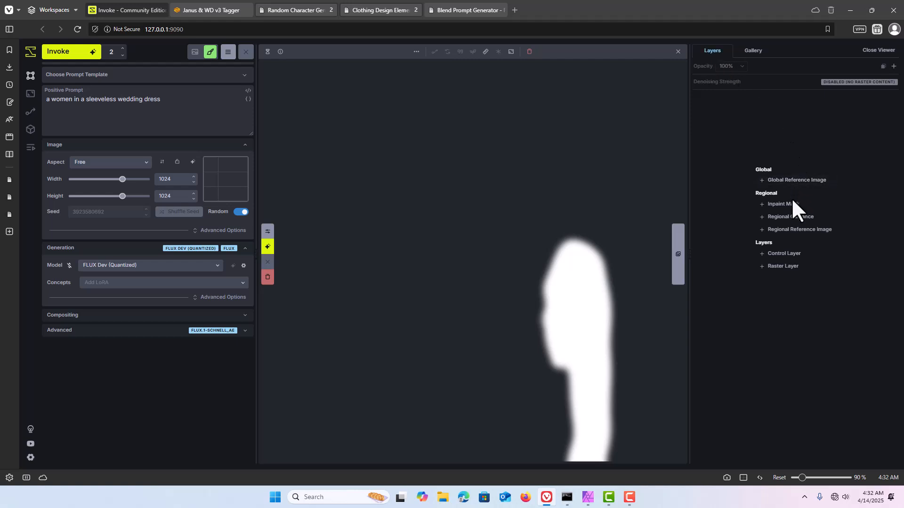
left_click(790, 266)
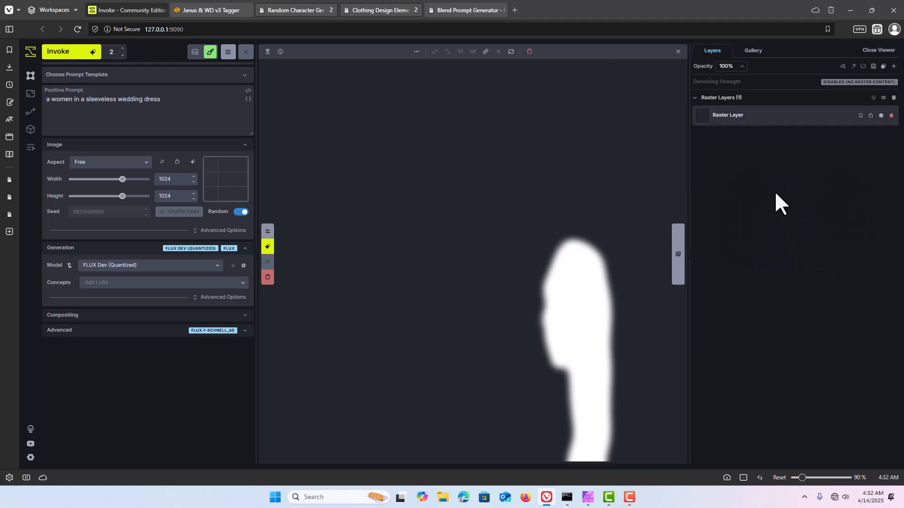
left_click(753, 50)
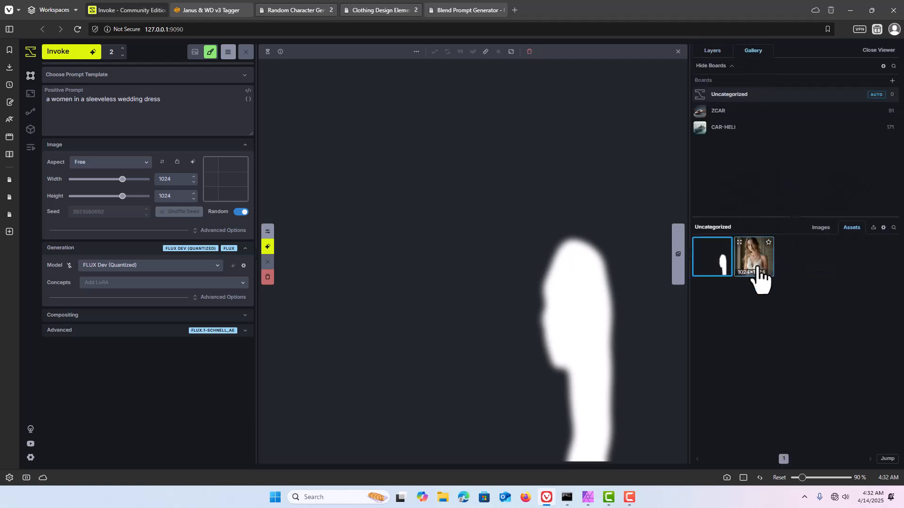
left_click_drag(752, 263, 417, 172)
left_click_drag(488, 190, 759, 226)
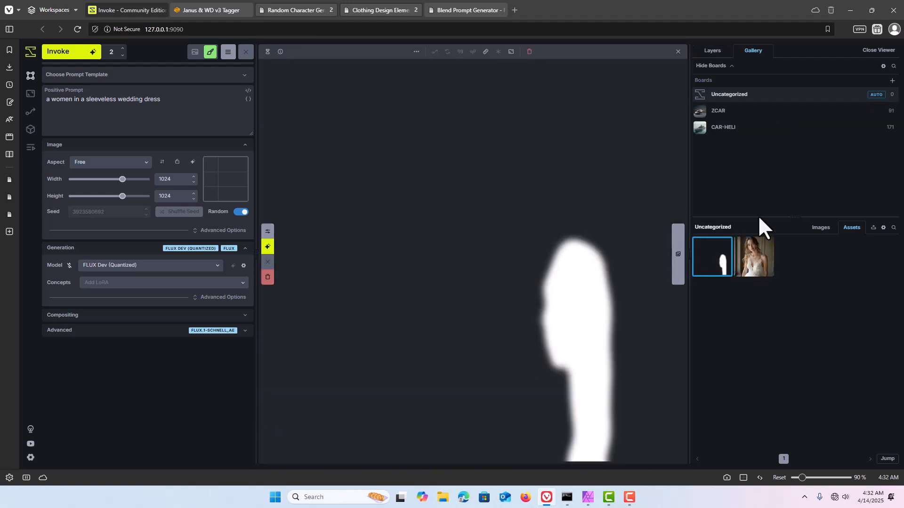
Step: Close the viewer, place the wedding-dress image and the arm fill above it as raster layers, and delete the empty raster layer
left_click(871, 51)
left_click_drag(765, 266, 337, 171)
left_click_drag(699, 261, 418, 171)
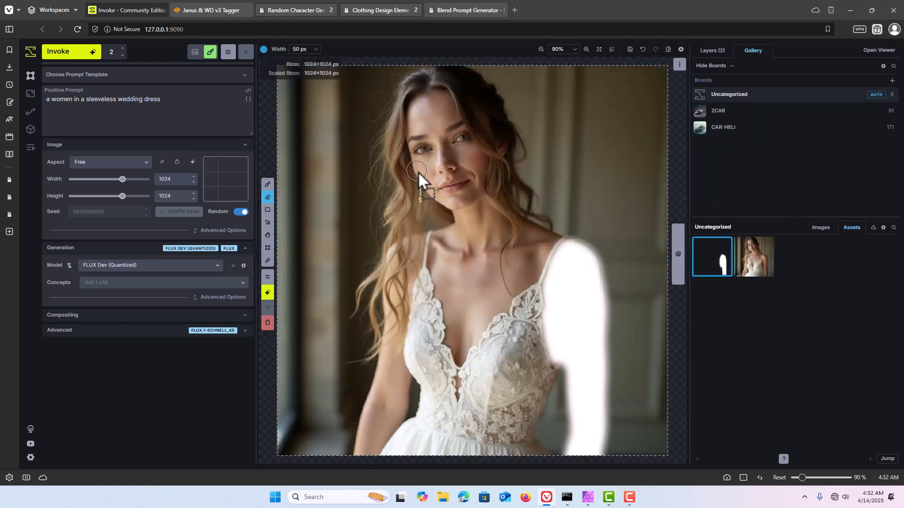
left_click(711, 51)
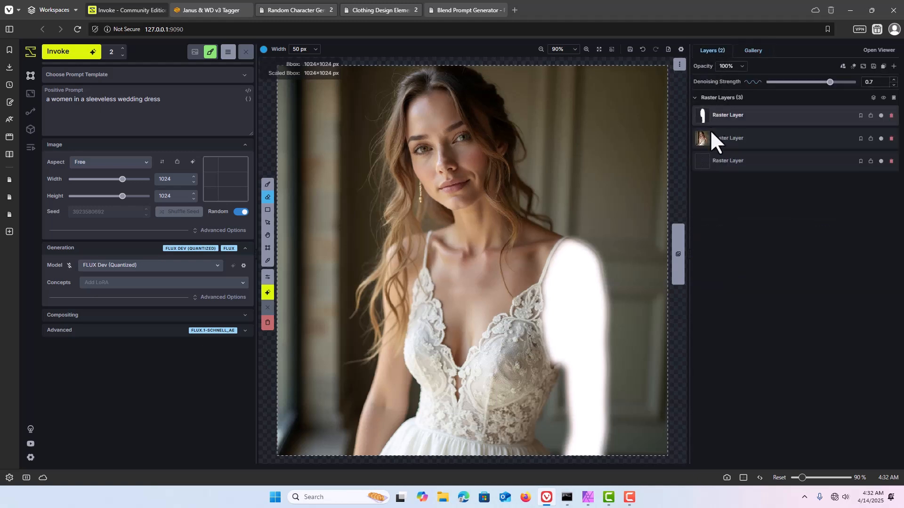
left_click(891, 161)
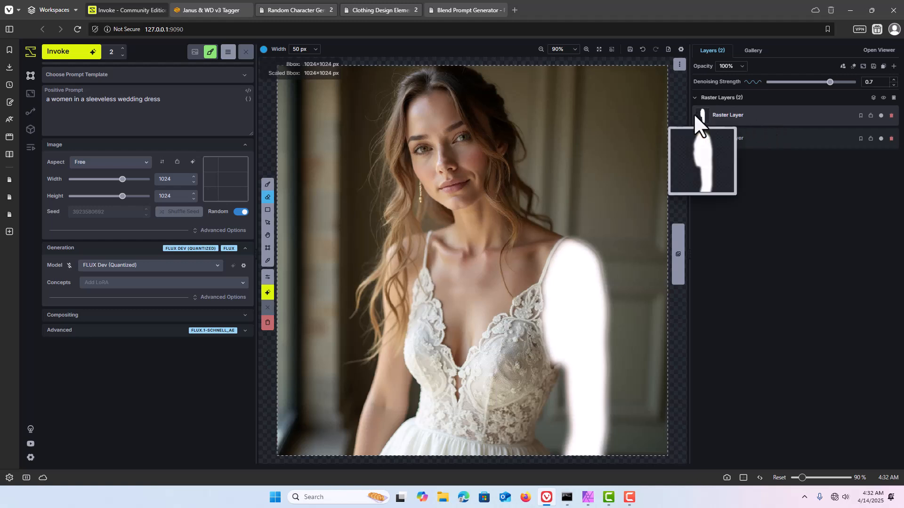
Step: Copy the white arm raster layer to a new inpaint mask and delete that mask again
mouse_move(704, 112)
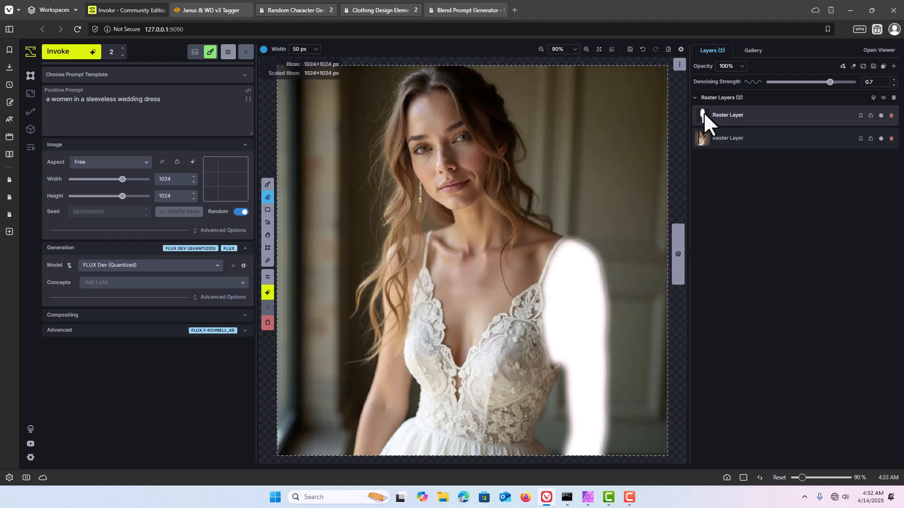
right_click(705, 112)
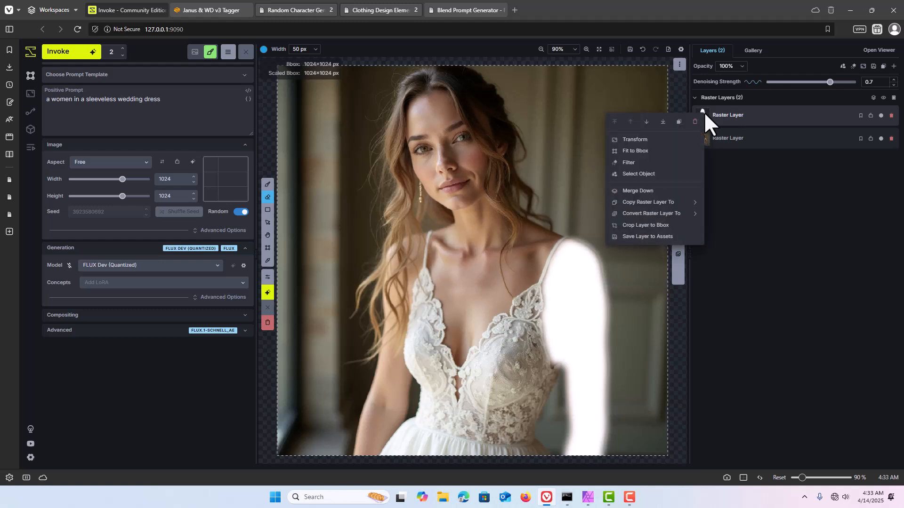
mouse_move(671, 203)
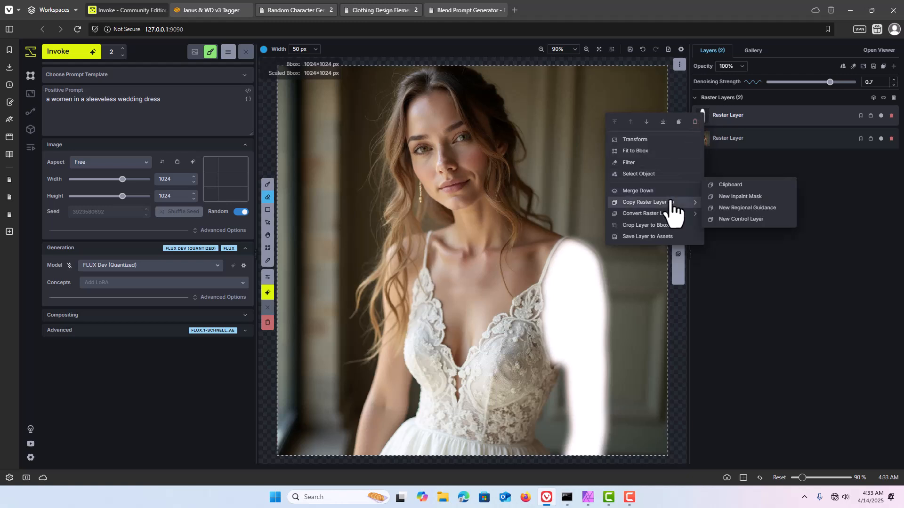
left_click(725, 197)
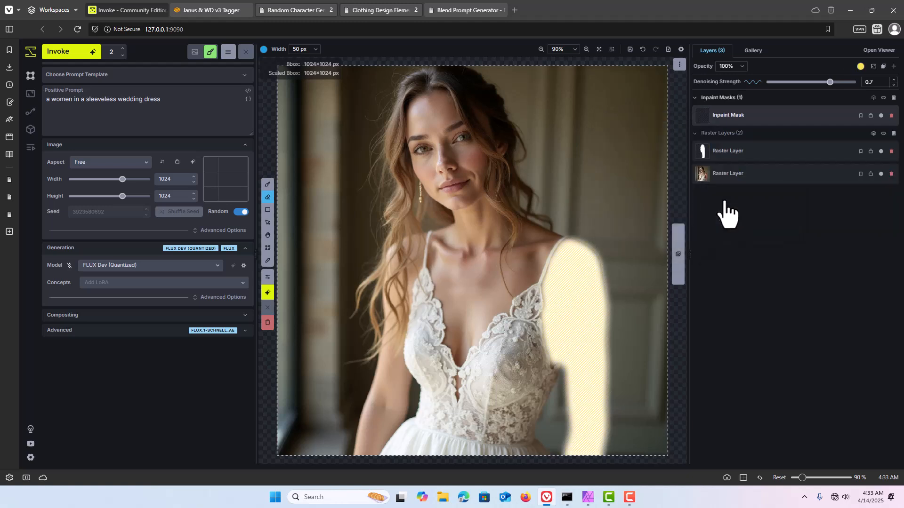
mouse_move(704, 112)
left_click(891, 116)
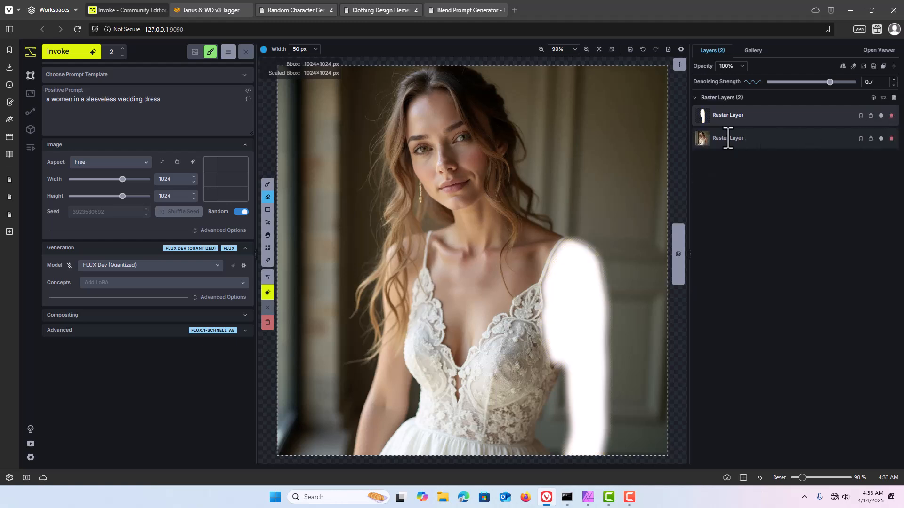
Step: Convert the white arm raster layer to an inpaint mask and set the denoising strength to 0.75
right_click(703, 114)
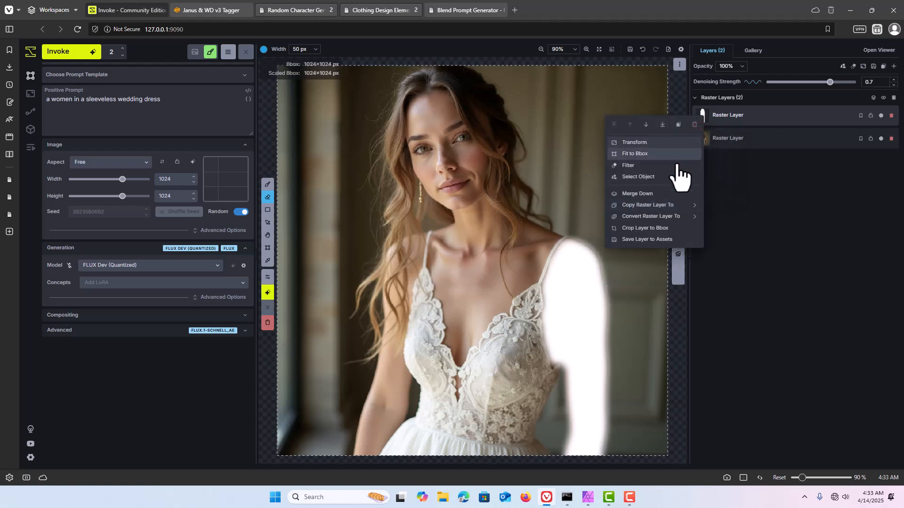
mouse_move(659, 206)
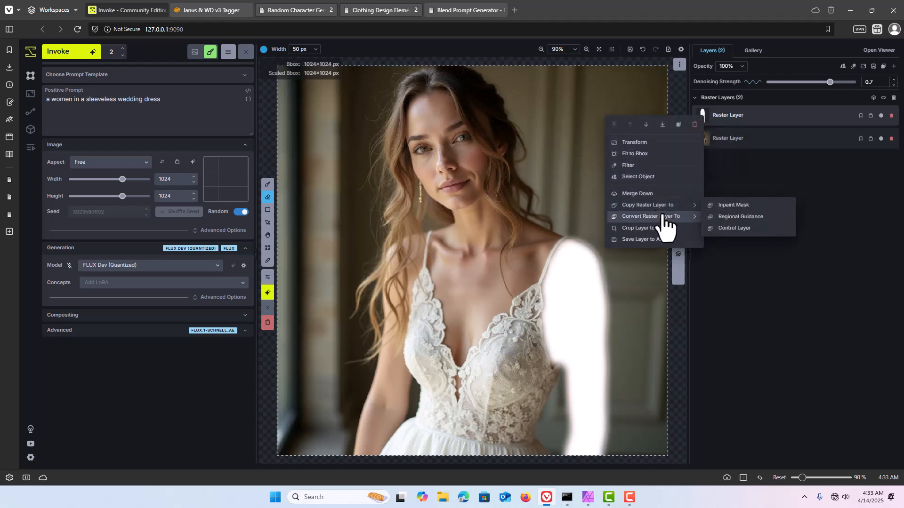
left_click(720, 209)
mouse_move(704, 120)
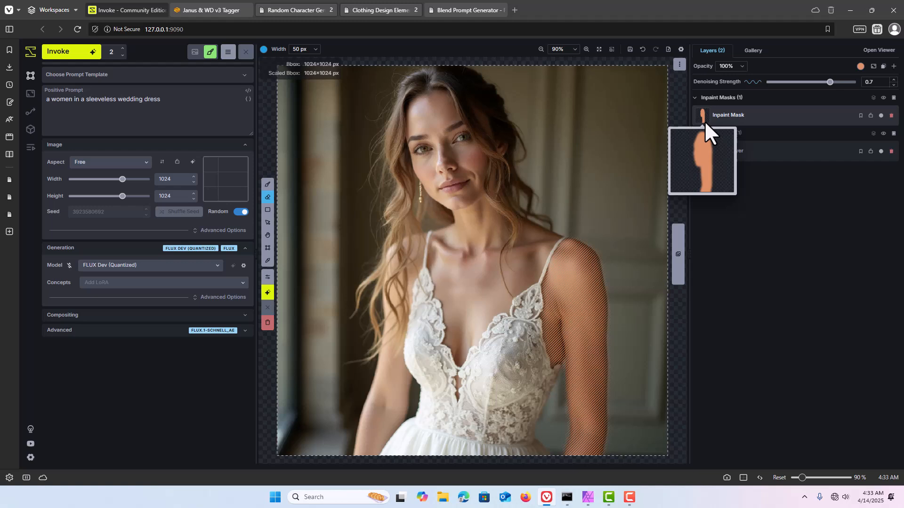
left_click(892, 80)
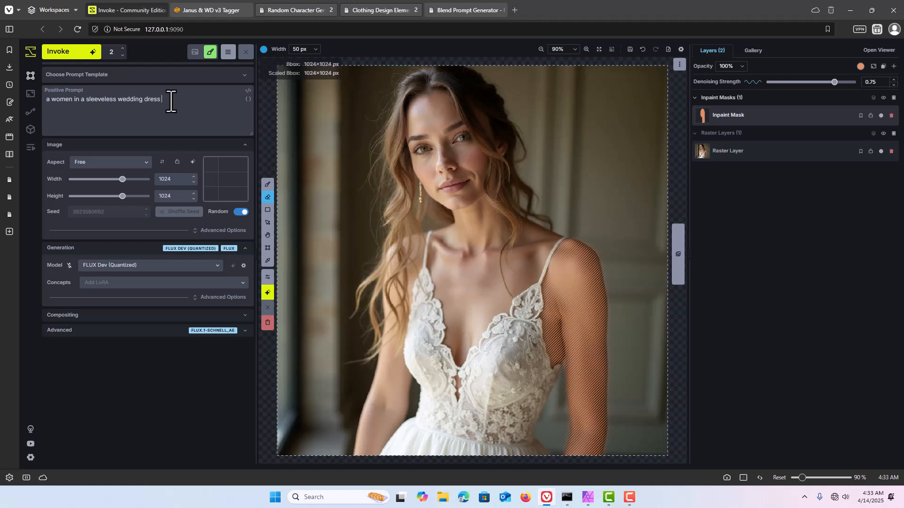
Step: Dictate "With a tattoo on her arm" at the end of the positive prompt and generate two images
key("super+h")
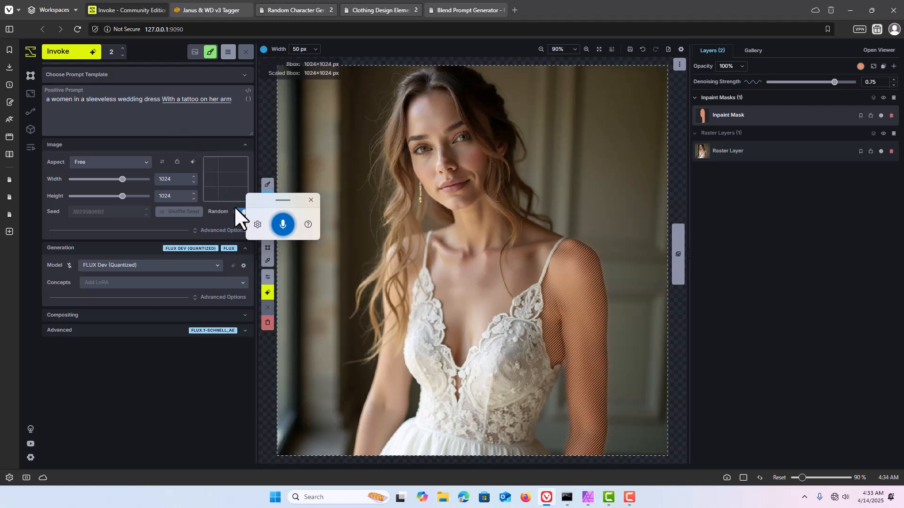
left_click(283, 224)
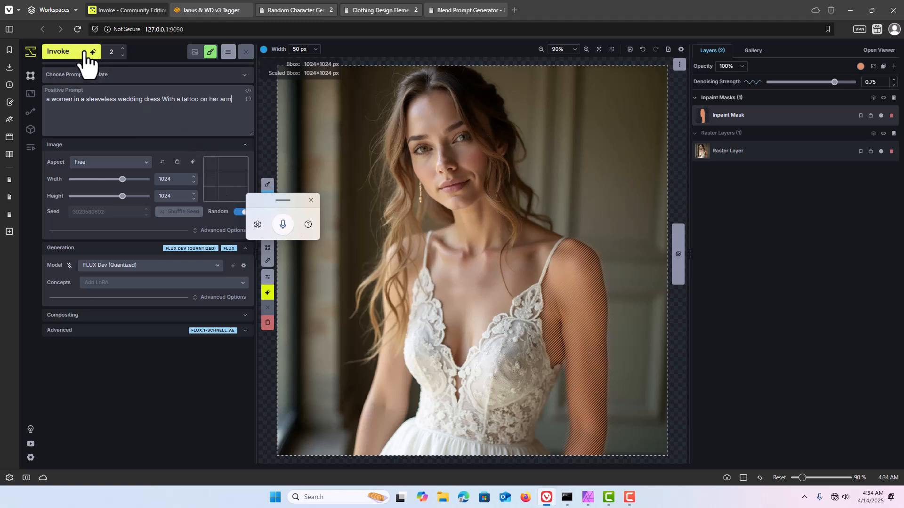
key("ctrl+Return")
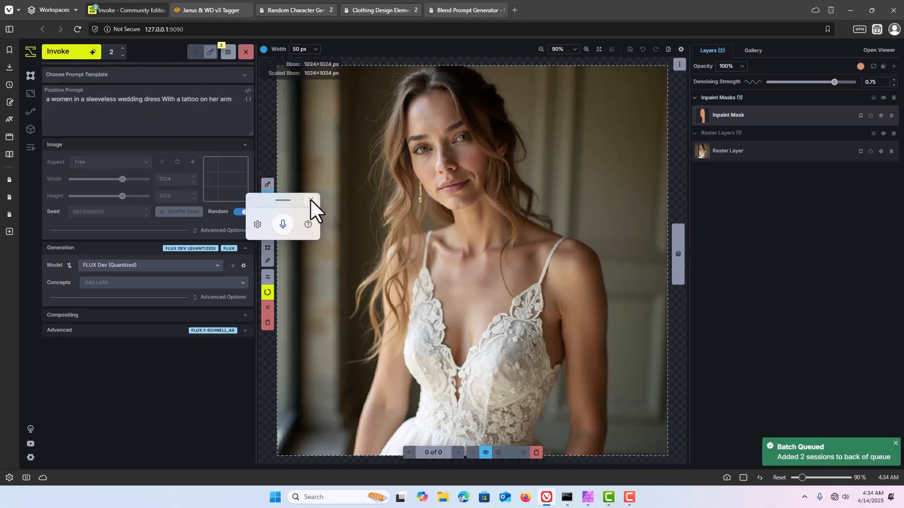
left_click(311, 199)
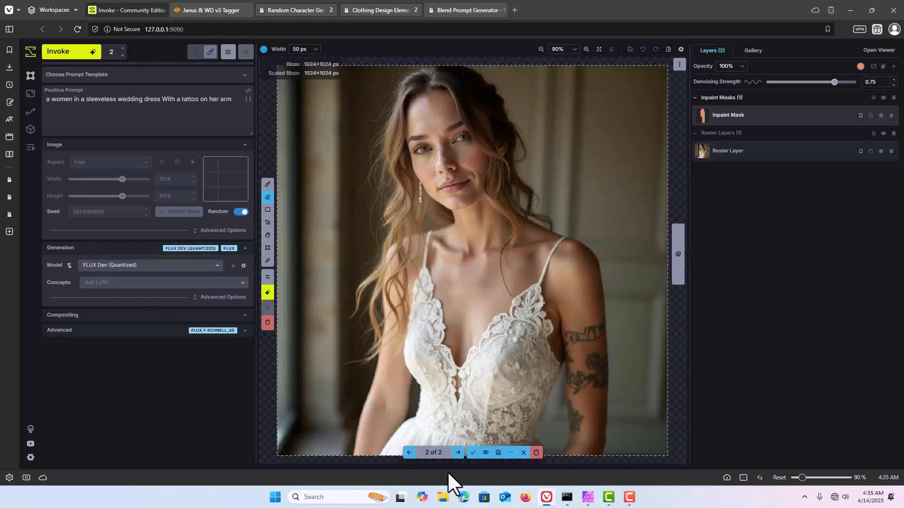
Step: Compare the generated tattoos with the original image and accept the version with the red rose tattoo
left_click(457, 453)
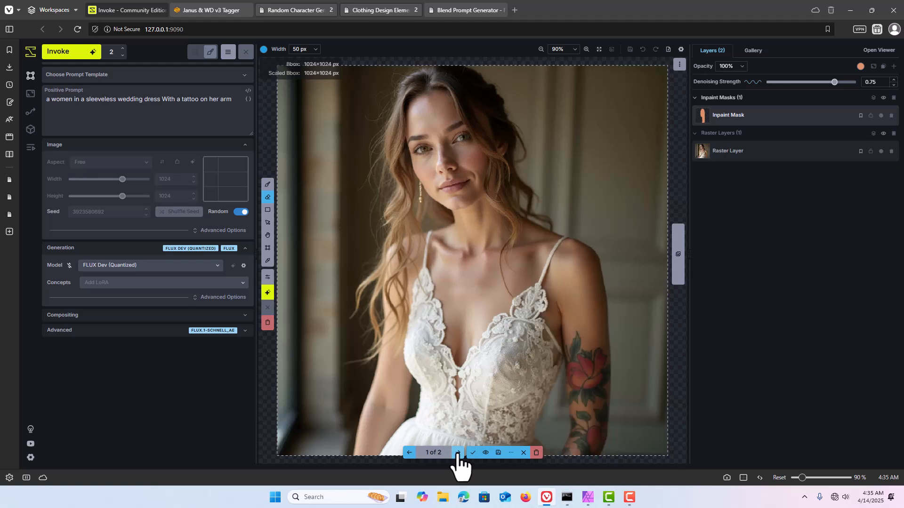
left_click(485, 453)
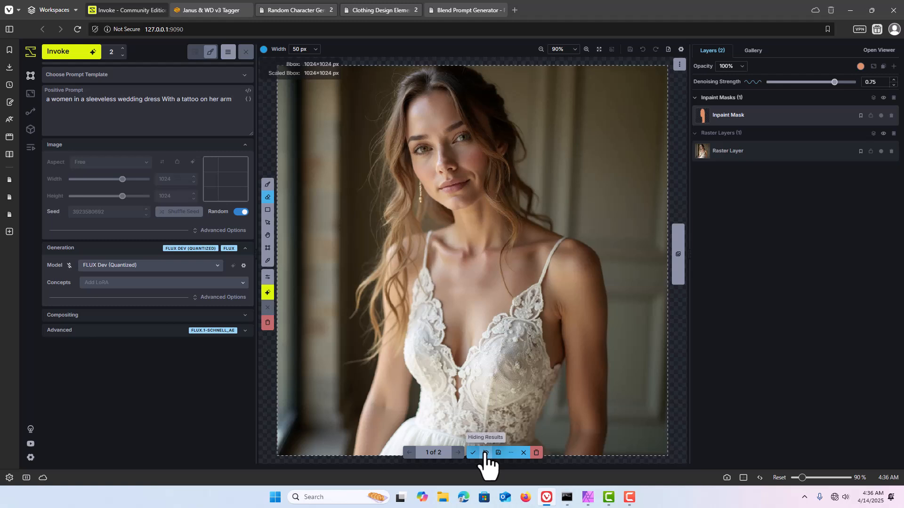
left_click(486, 453)
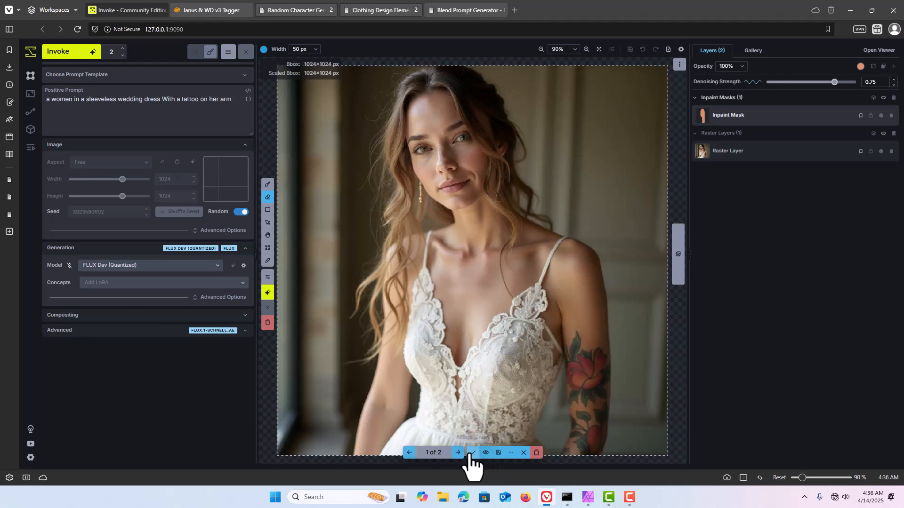
left_click(472, 452)
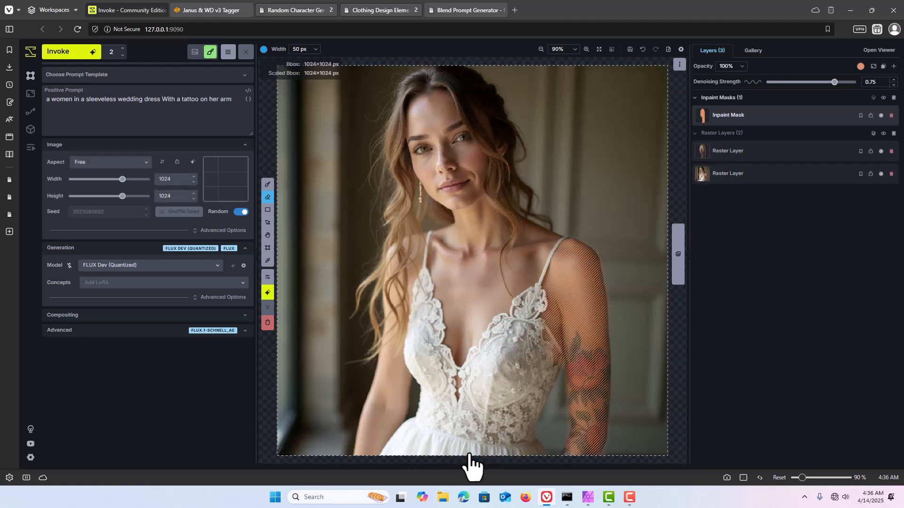
Step: Disable the inpaint mask and switch the tattoo raster layer off and on to compare the arm before and after
left_click(881, 115)
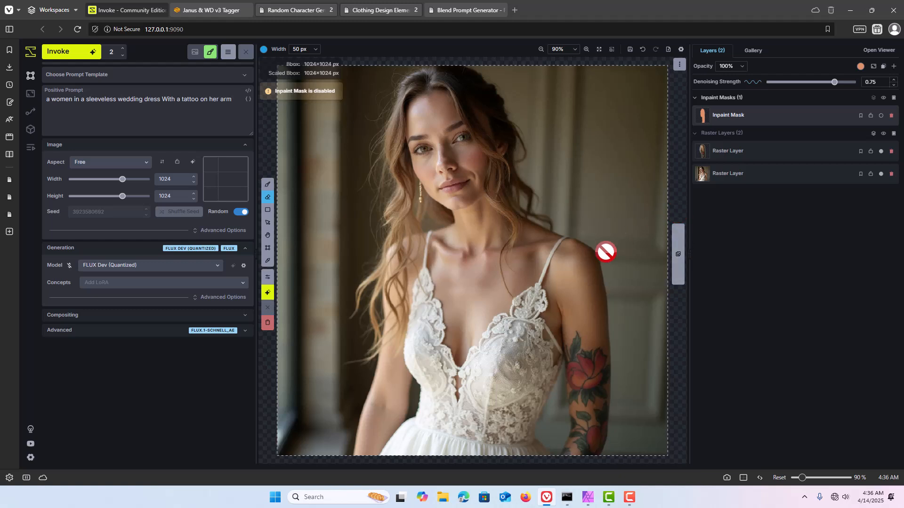
left_click(881, 152)
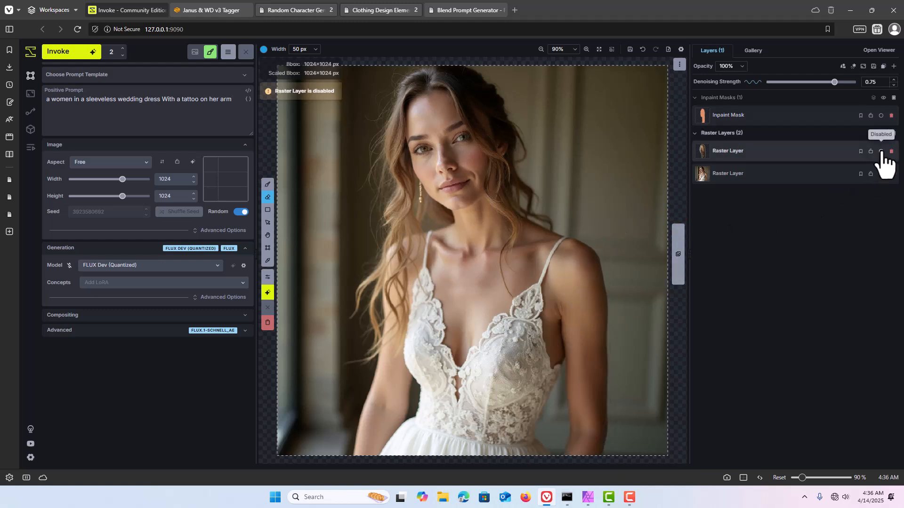
left_click(881, 152)
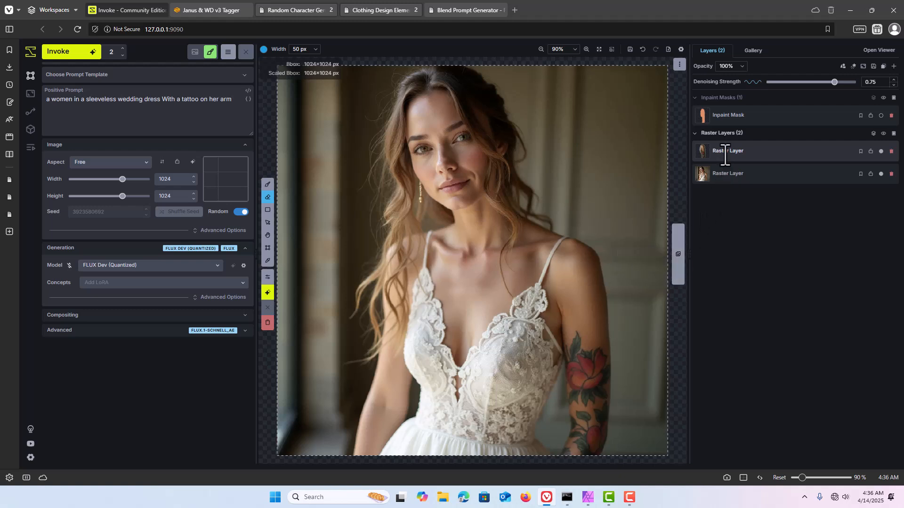
Step: Merge the tattoo raster layer down into the bride image and re-enable the inpaint mask
mouse_move(725, 155)
left_mouse_down()
mouse_move(723, 178)
mouse_move(726, 155)
left_mouse_up()
right_click(725, 154)
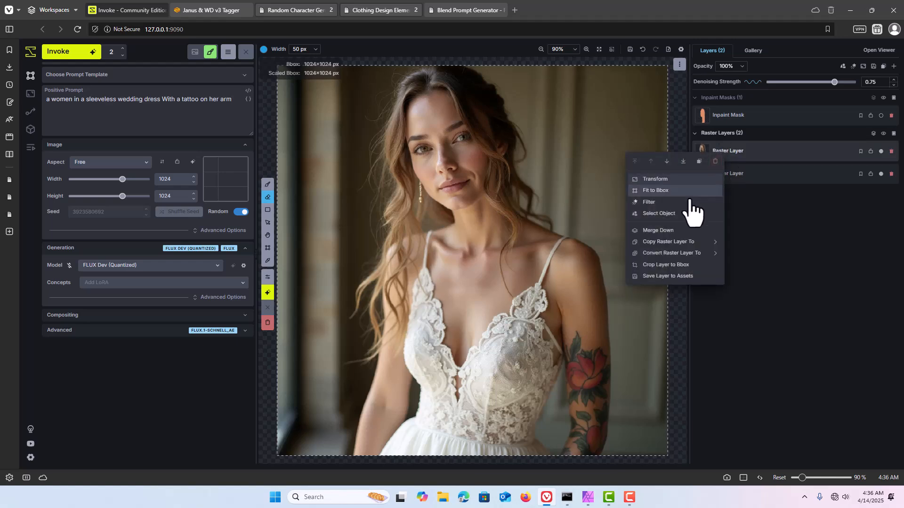
left_click(658, 231)
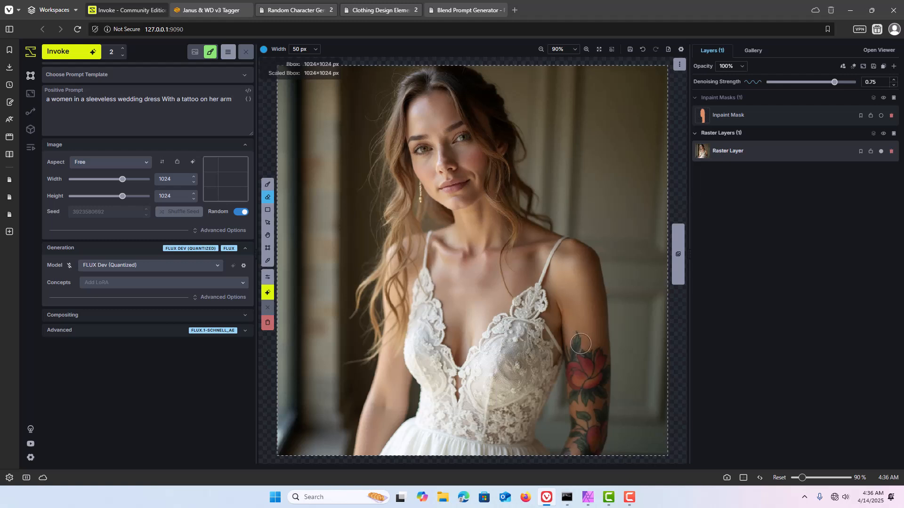
left_click(881, 115)
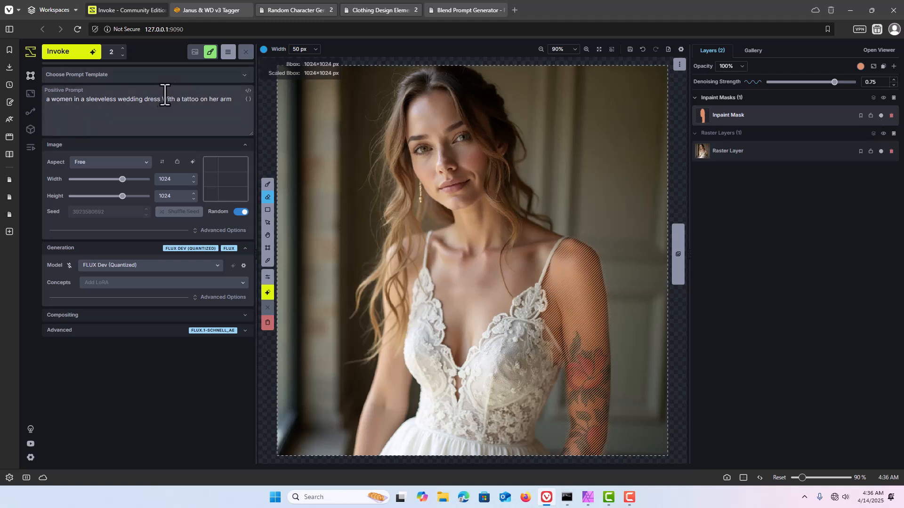
Step: Remove "With a tattoo on her arm" from the positive prompt and generate two images
left_click_drag(162, 98, 248, 111)
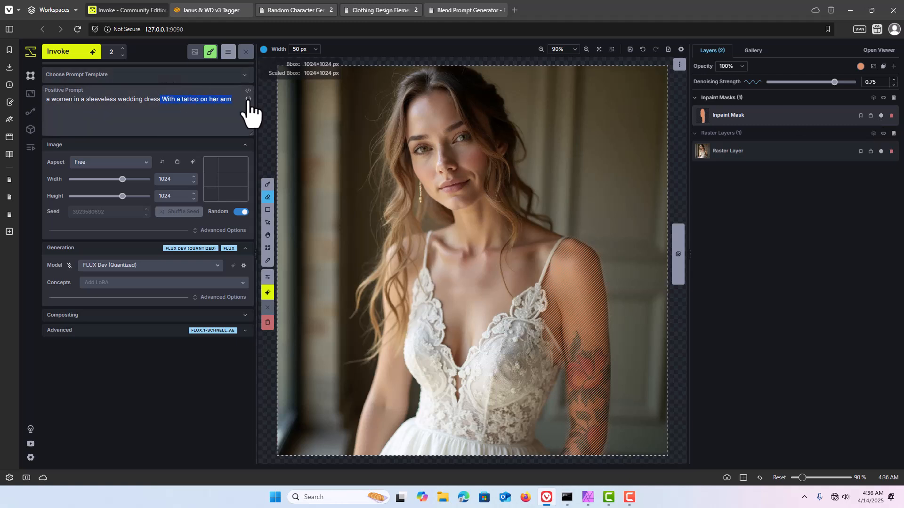
key("BackSpace")
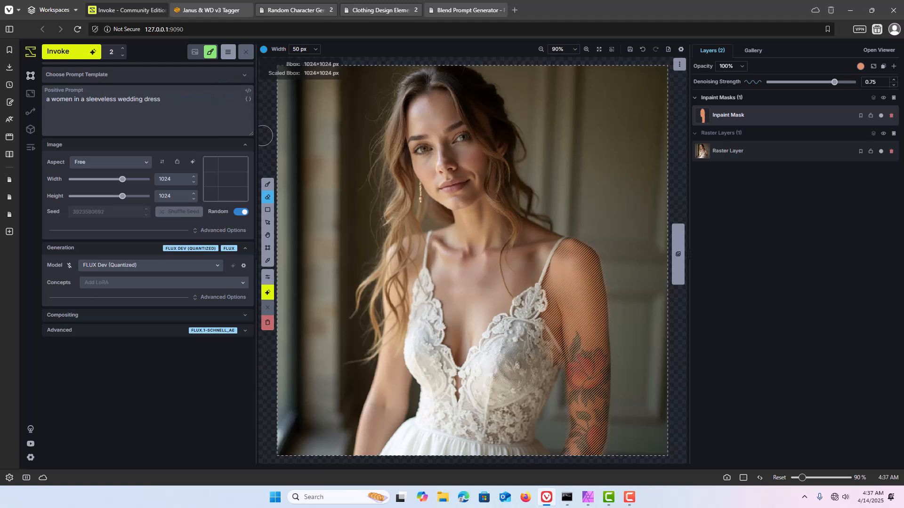
left_click(70, 52)
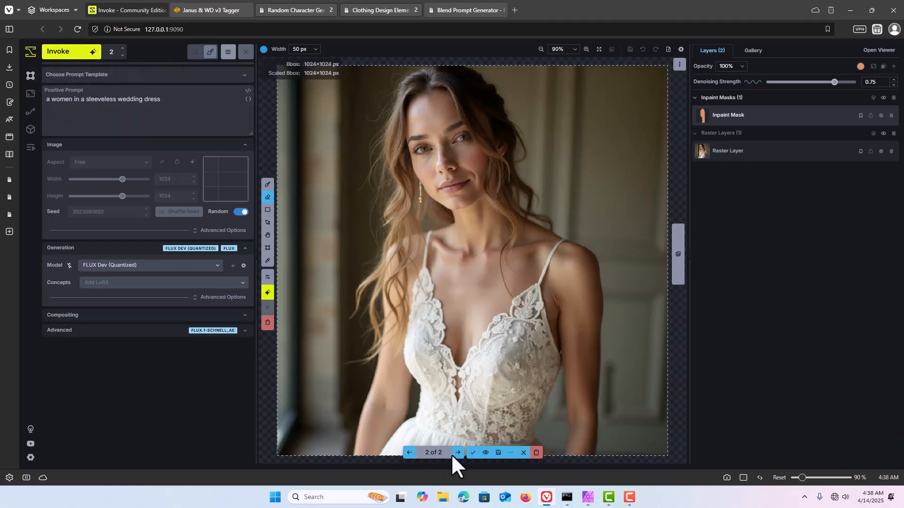
Step: Compare the two generated results with the tattooed image and accept result 1 of 2
left_click(485, 452)
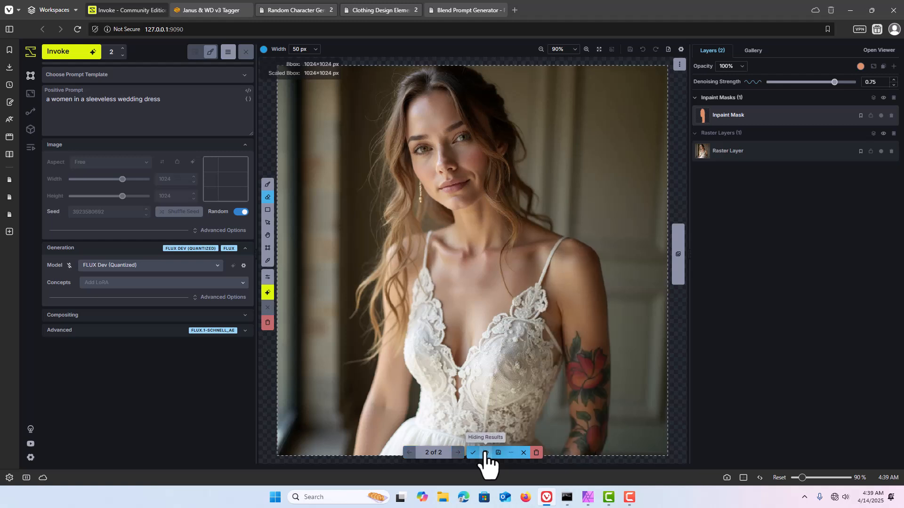
left_click(485, 452)
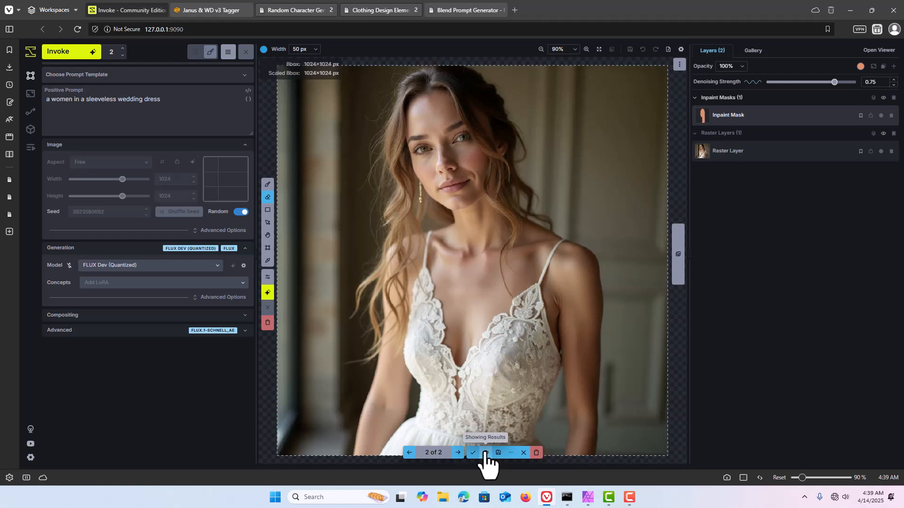
left_click(459, 452)
left_click(459, 453)
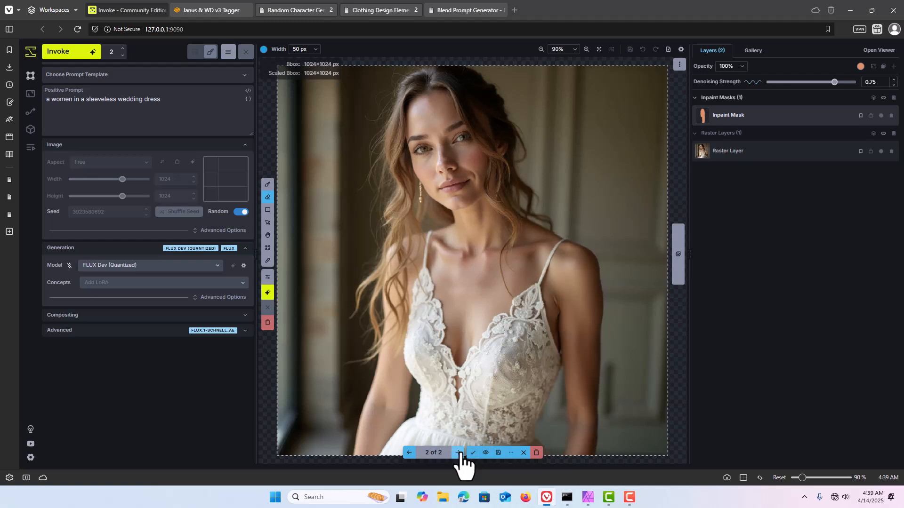
left_click(458, 453)
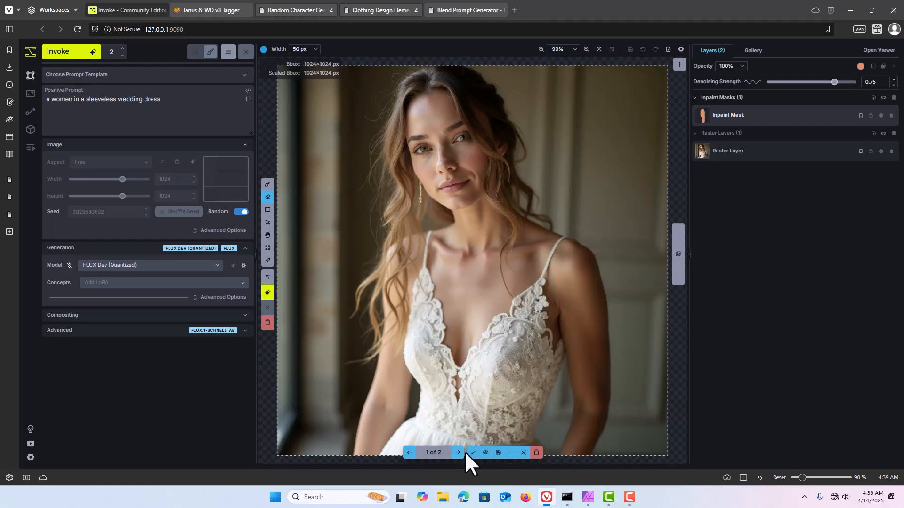
left_click(472, 453)
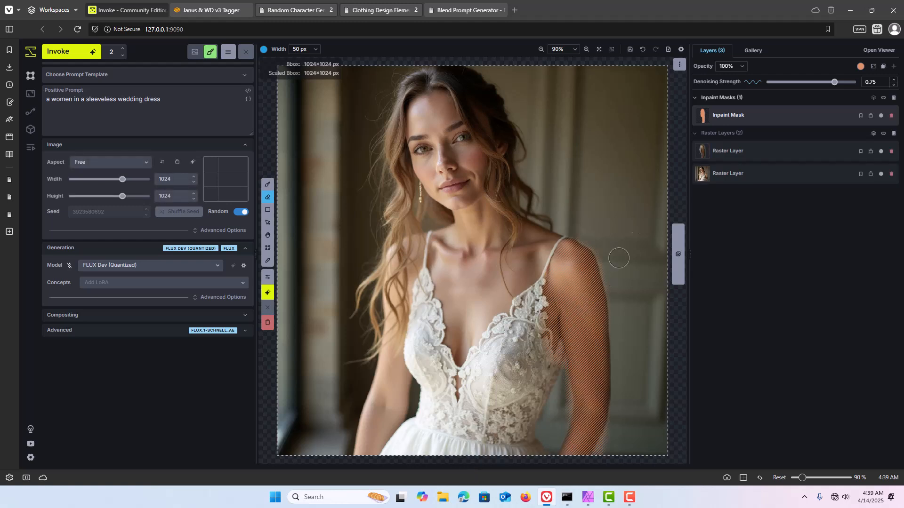
Step: Merge the accepted clean-arm raster layer down into the raster layer below it
mouse_move(697, 147)
right_click(718, 152)
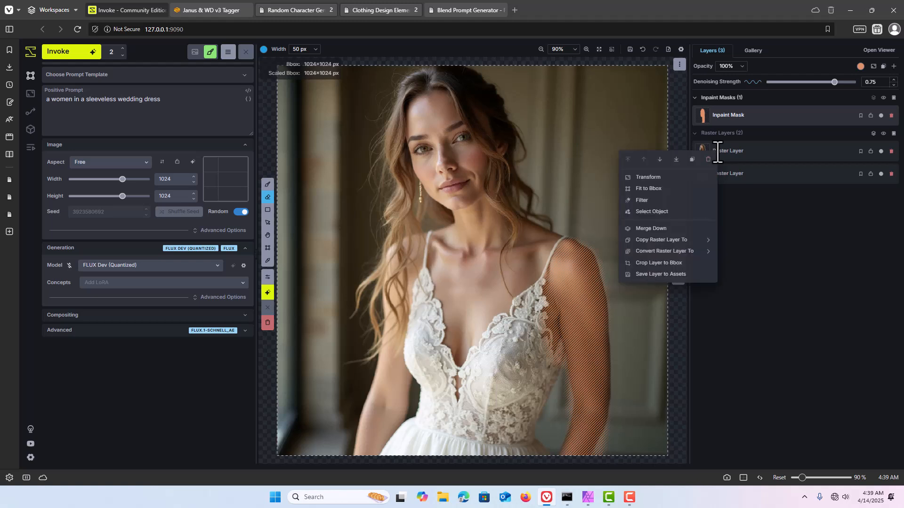
left_click(688, 240)
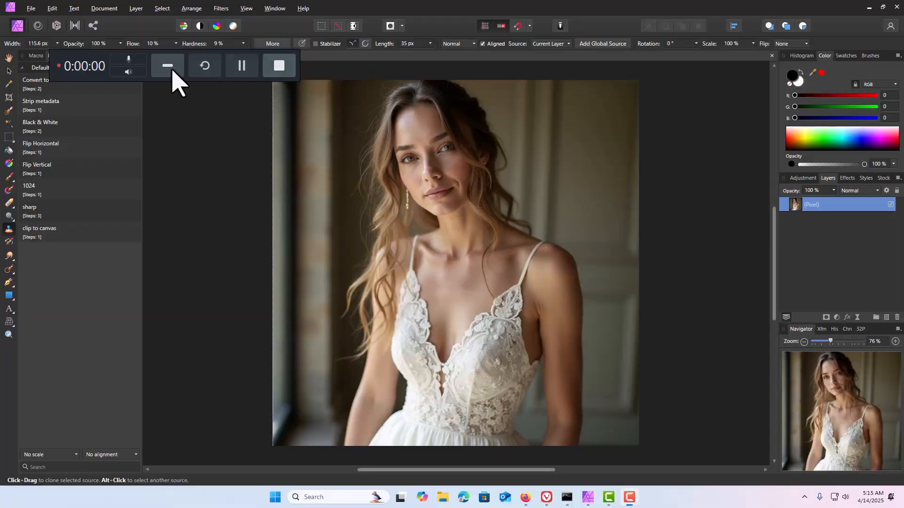
Step: In Affinity Photo, use the Clone Brush to copy the bride's face and neck onto the upper background door panel
left_click(9, 231)
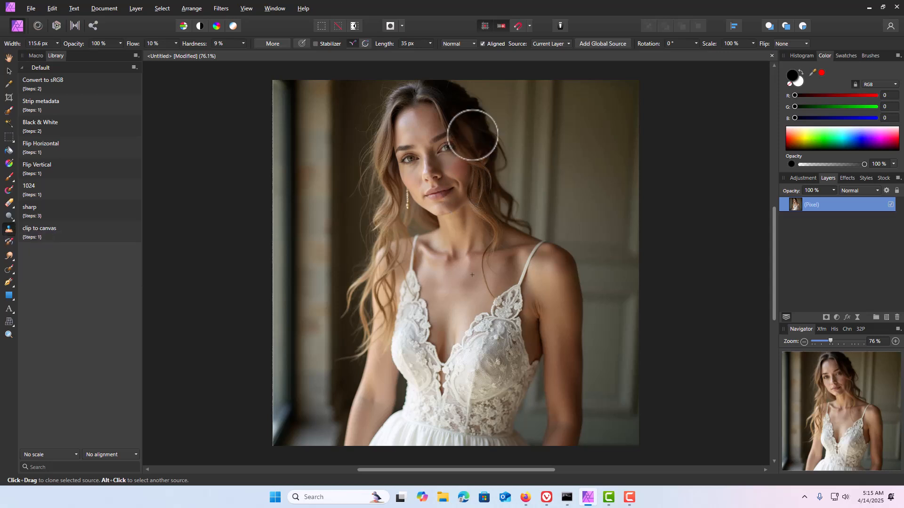
left_click(484, 118, "alt")
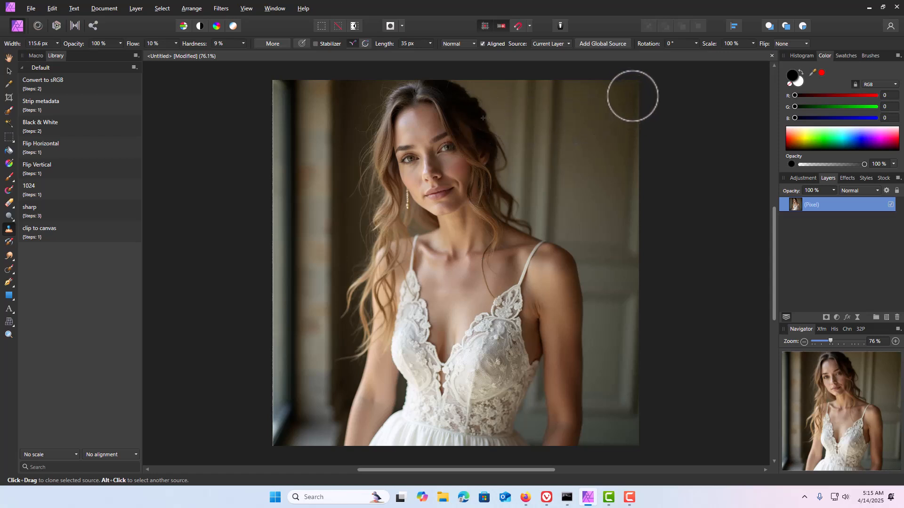
mouse_move(627, 93)
left_mouse_down()
mouse_move(613, 231)
mouse_move(566, 228)
mouse_move(563, 152)
left_mouse_up()
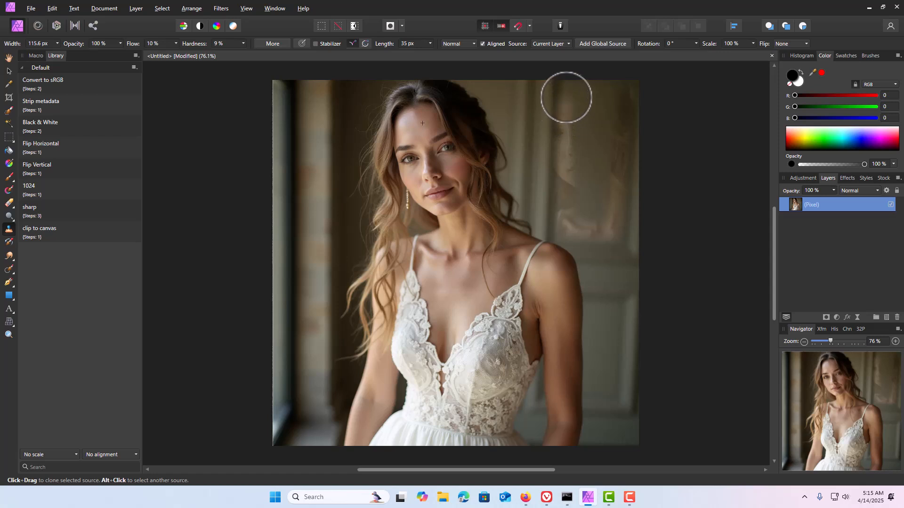
mouse_move(618, 119)
left_mouse_down()
mouse_move(612, 199)
mouse_move(599, 219)
mouse_move(603, 115)
left_mouse_up()
mouse_move(586, 154)
left_mouse_down()
mouse_move(581, 190)
mouse_move(582, 93)
mouse_move(599, 106)
mouse_move(602, 148)
mouse_move(583, 94)
mouse_move(569, 201)
mouse_move(590, 212)
mouse_move(582, 191)
mouse_move(588, 215)
mouse_move(619, 118)
mouse_move(616, 98)
mouse_move(604, 90)
mouse_move(626, 86)
mouse_move(605, 110)
mouse_move(604, 173)
mouse_move(597, 106)
mouse_move(575, 172)
mouse_move(575, 100)
mouse_move(575, 152)
mouse_move(593, 185)
mouse_move(593, 210)
mouse_move(573, 216)
mouse_move(599, 218)
mouse_move(573, 211)
mouse_move(594, 207)
mouse_move(601, 177)
mouse_move(585, 112)
mouse_move(590, 90)
mouse_move(608, 97)
mouse_move(614, 122)
mouse_move(604, 177)
left_mouse_up()
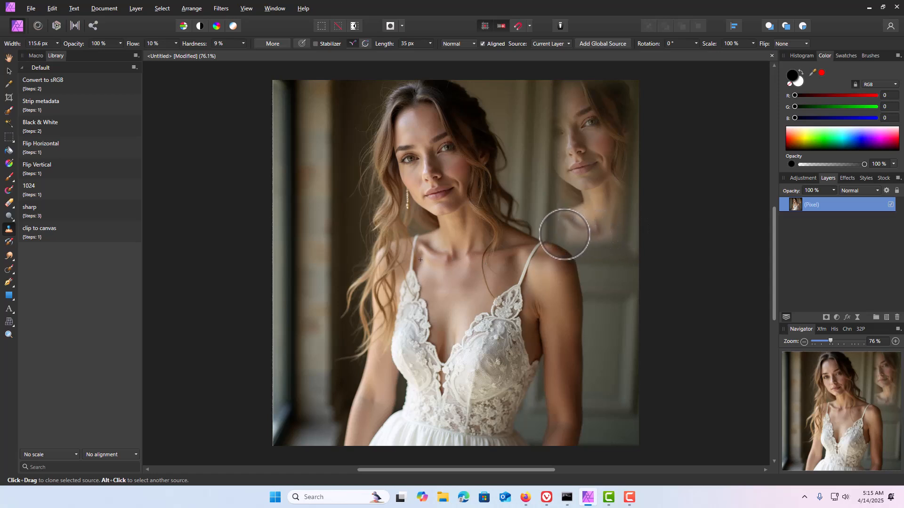
mouse_move(564, 234)
left_mouse_down()
mouse_move(615, 234)
mouse_move(638, 256)
left_mouse_up()
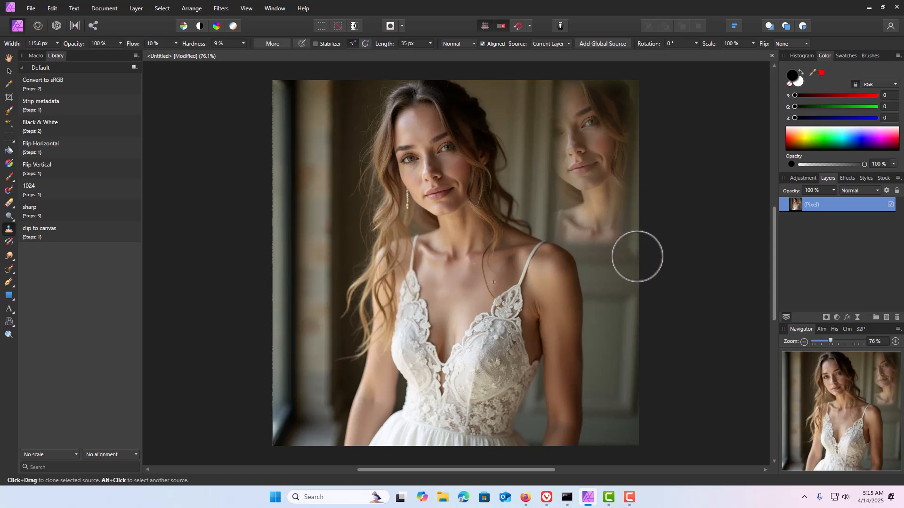
Step: Open the image in the Liquify Persona
left_click(38, 27)
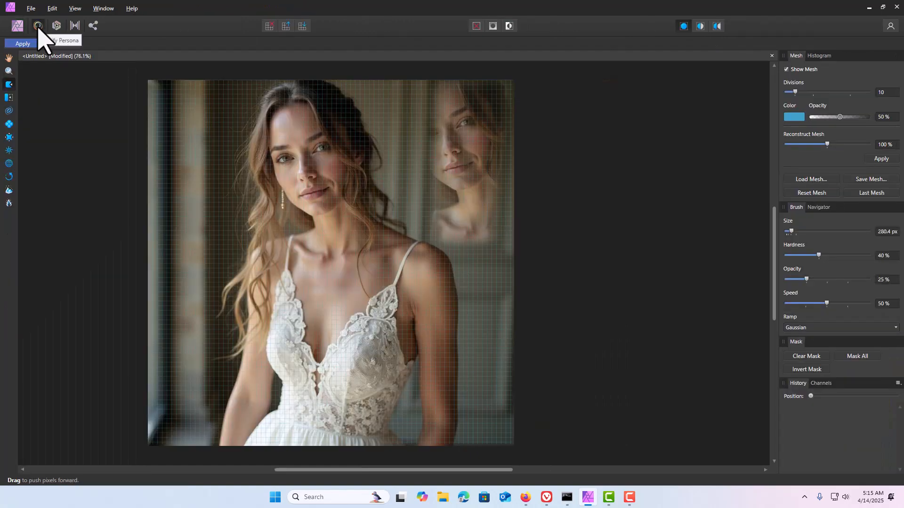
Step: Try pinching the bride's face with the Liquify Pinch tool and undo the pinch
left_click(9, 125)
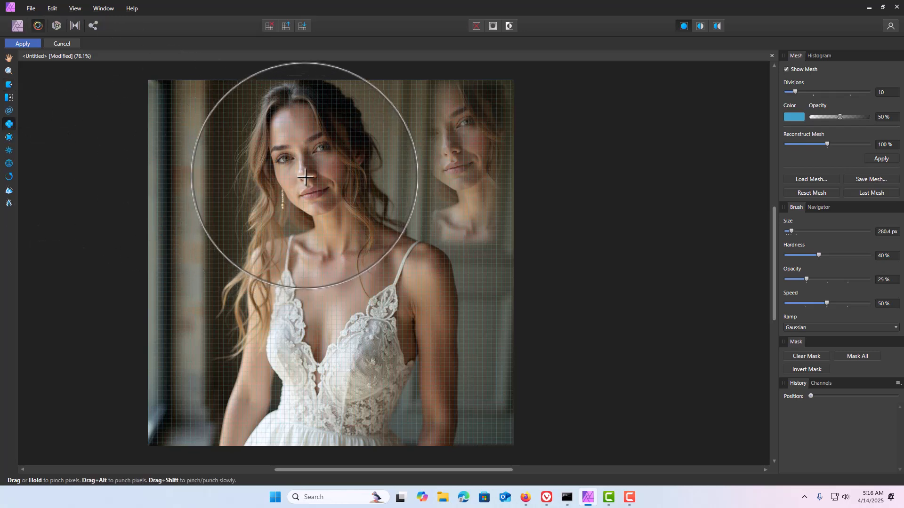
left_click_drag(301, 178, 302, 174)
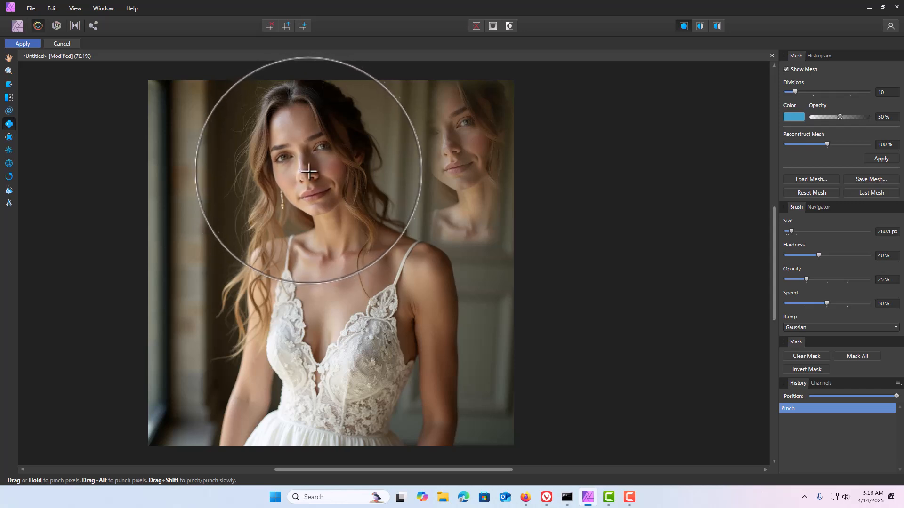
left_click_drag(298, 176, 305, 175)
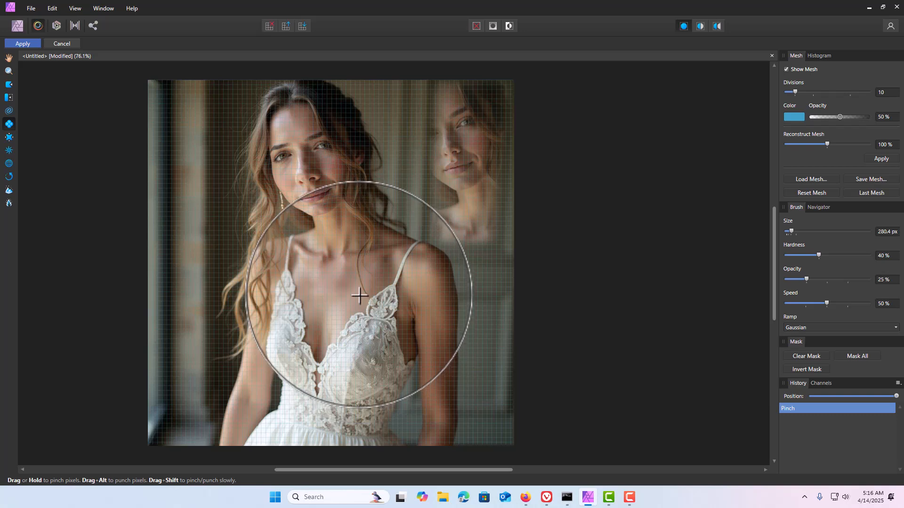
key("ctrl+z")
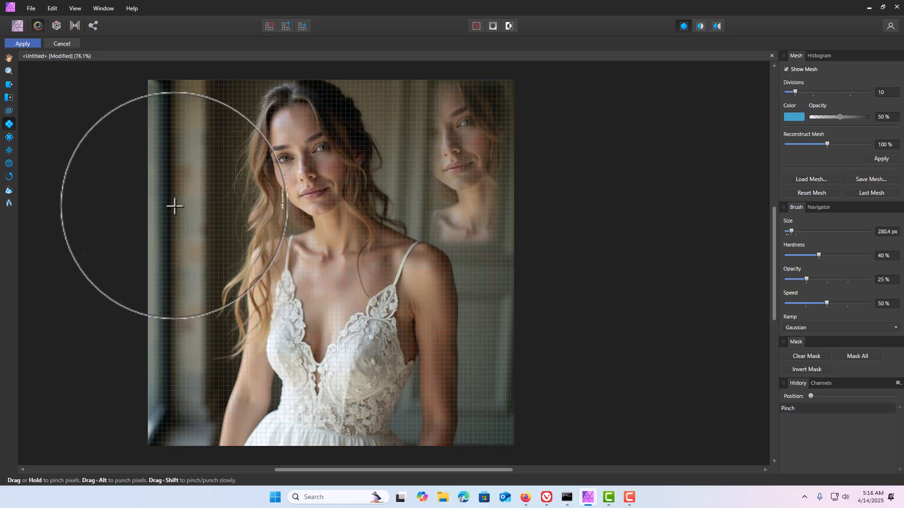
Step: Enlarge the centre of the bride's face with the Liquify Punch tool and apply the distortion
left_click(9, 137)
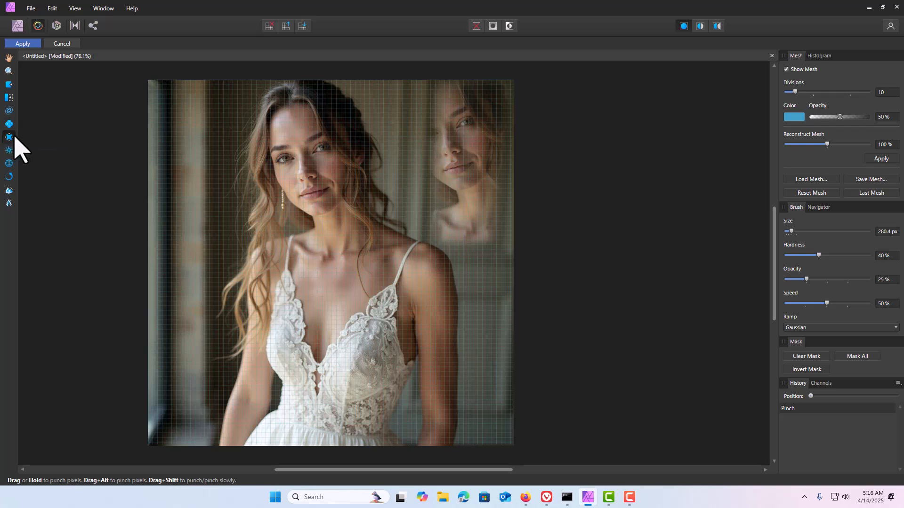
left_click(305, 176)
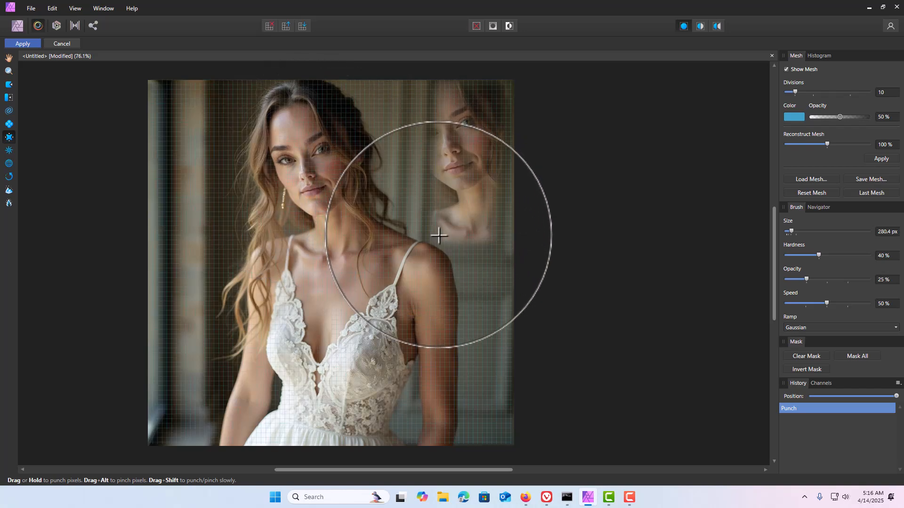
left_click(23, 44)
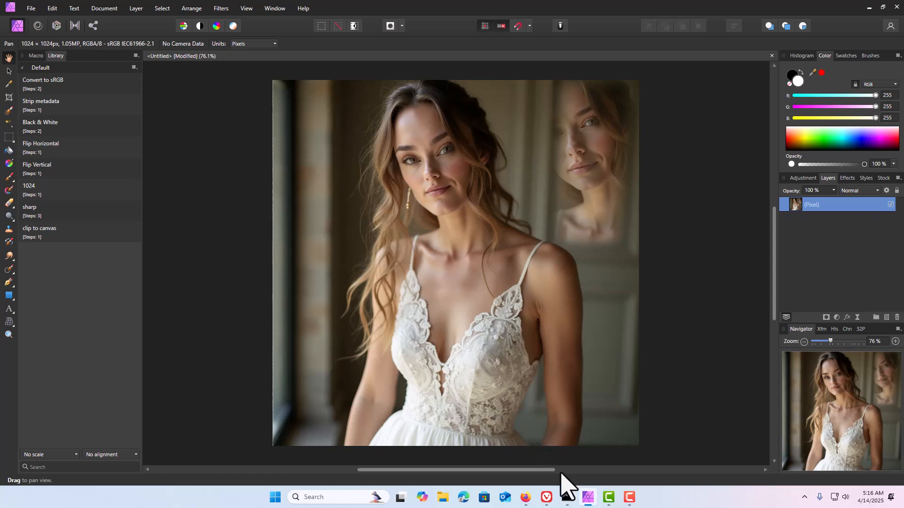
Step: Switch to Invoke and paste the edited image into the Uncategorized board's assets
left_click(547, 498)
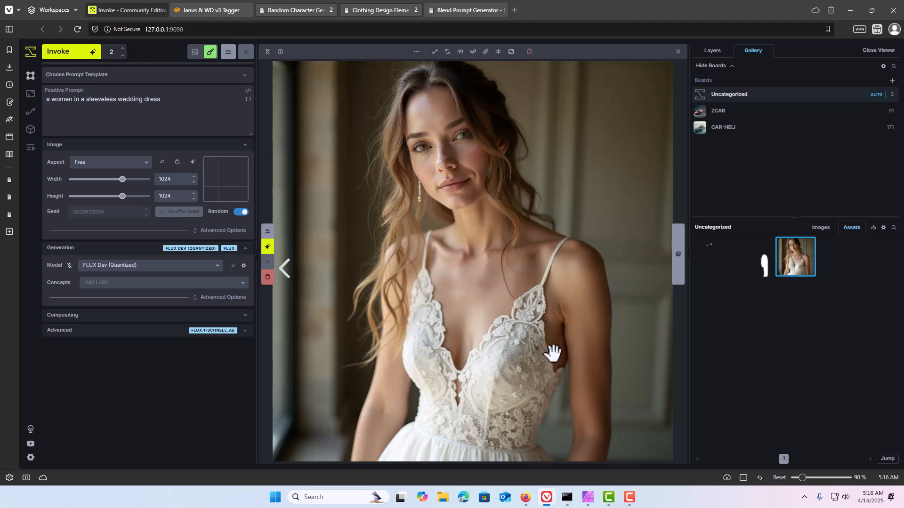
key("ctrl+v")
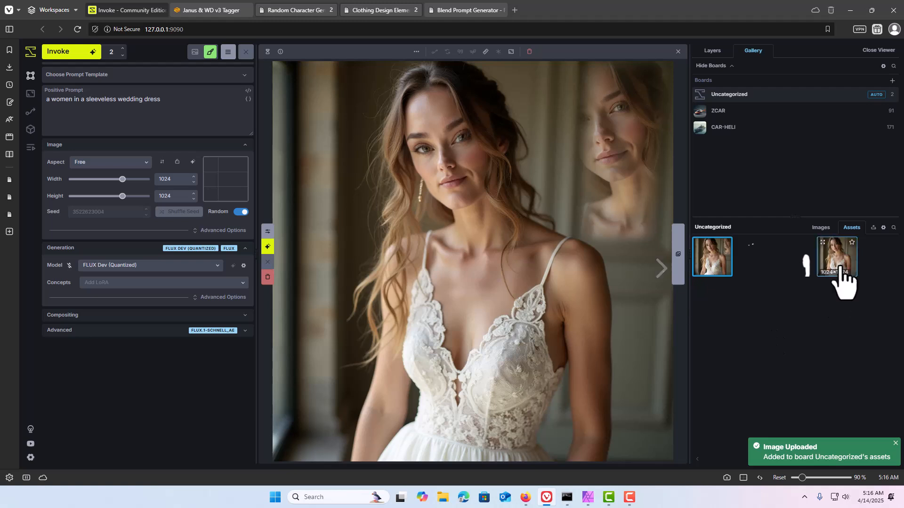
Step: Compare the pasted edit with the earlier bride image using the Slider, Side-by-Side and Hover comparison modes
left_click_drag(842, 277, 518, 221)
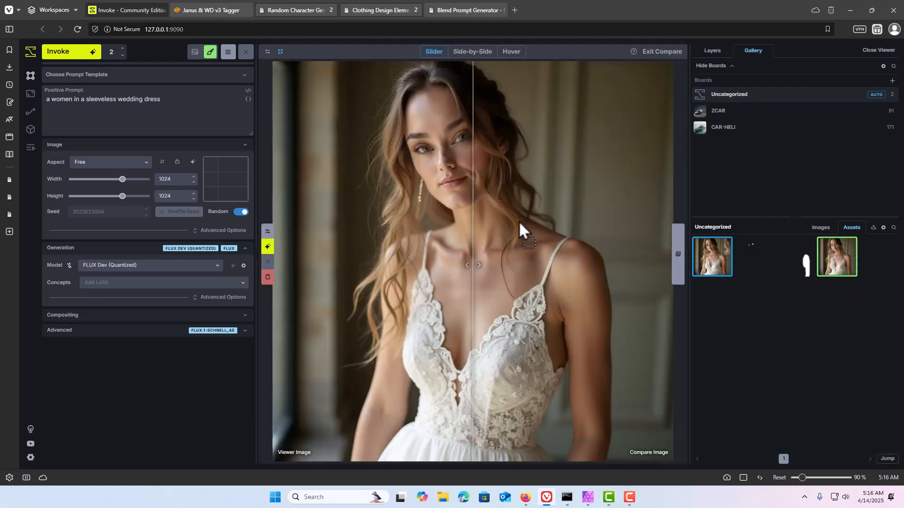
left_click_drag(470, 258, 377, 288)
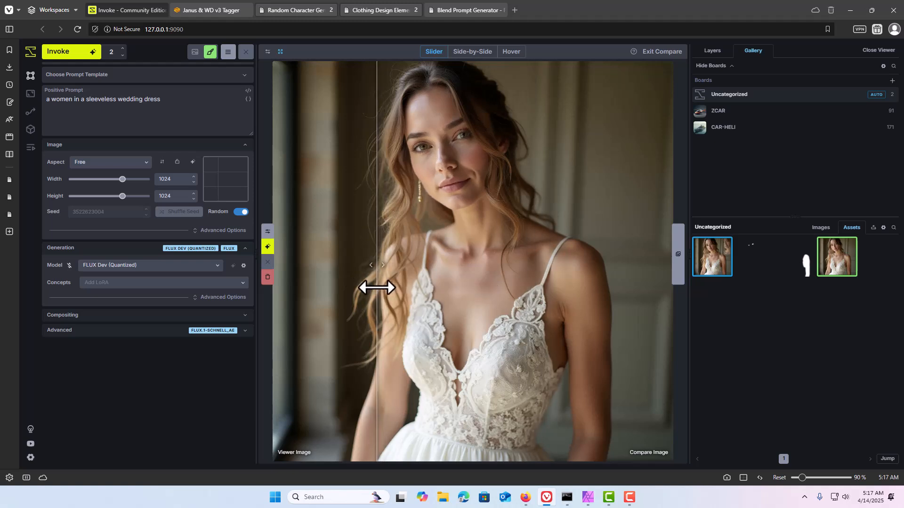
left_click(453, 55)
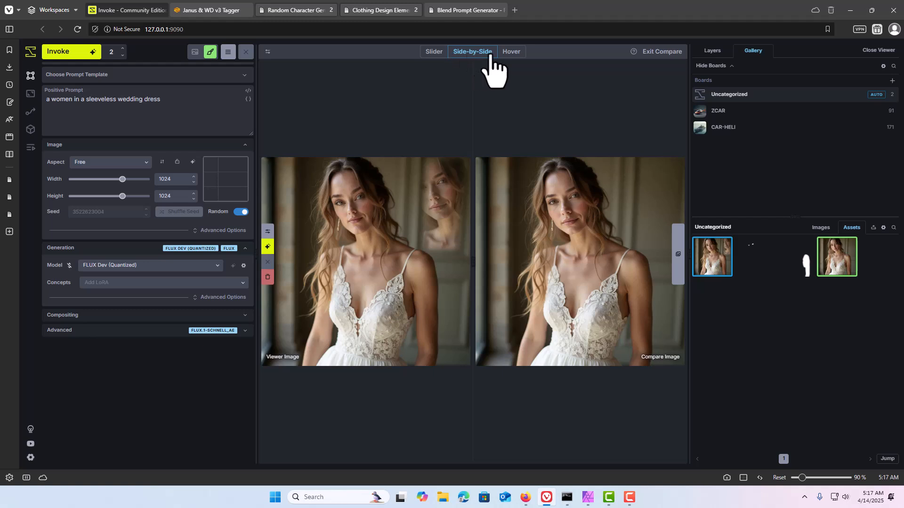
left_click(516, 56)
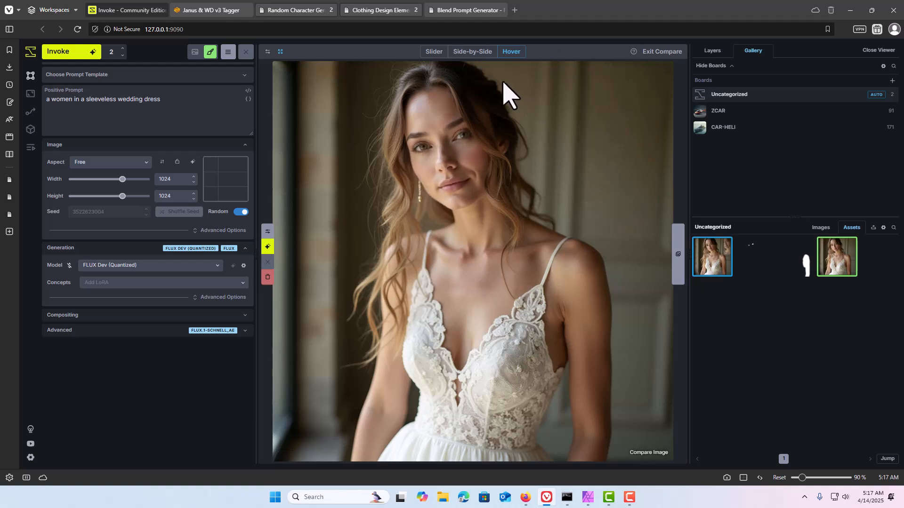
left_click(463, 57)
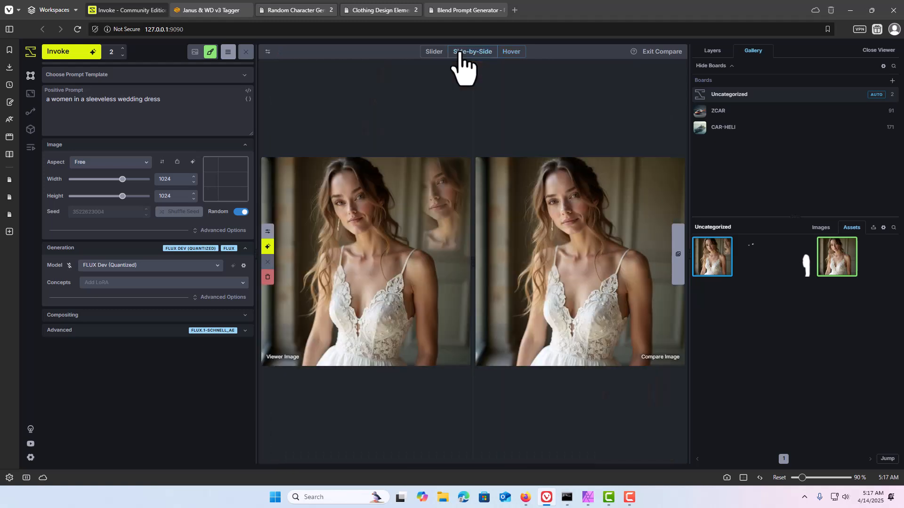
left_click(432, 52)
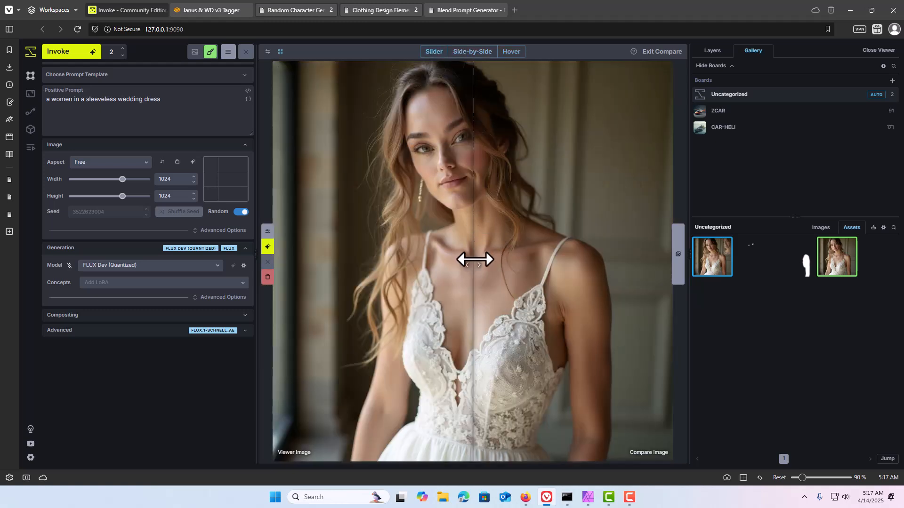